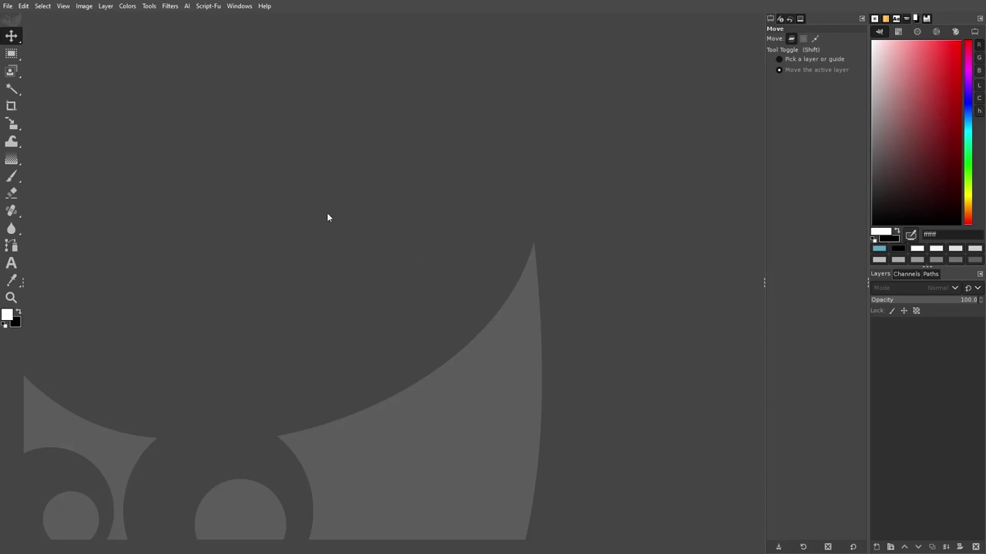
Step: Open mountains.png and woman-car.png from recent files, then start a new 1920×960 image
left_click(8, 6)
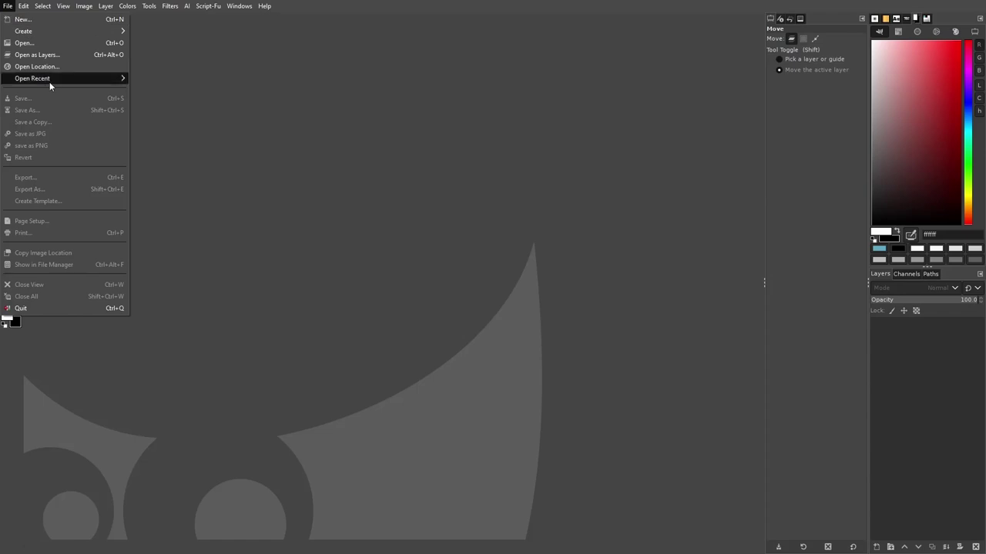
mouse_move(33, 78)
left_click(166, 81)
left_click(7, 6)
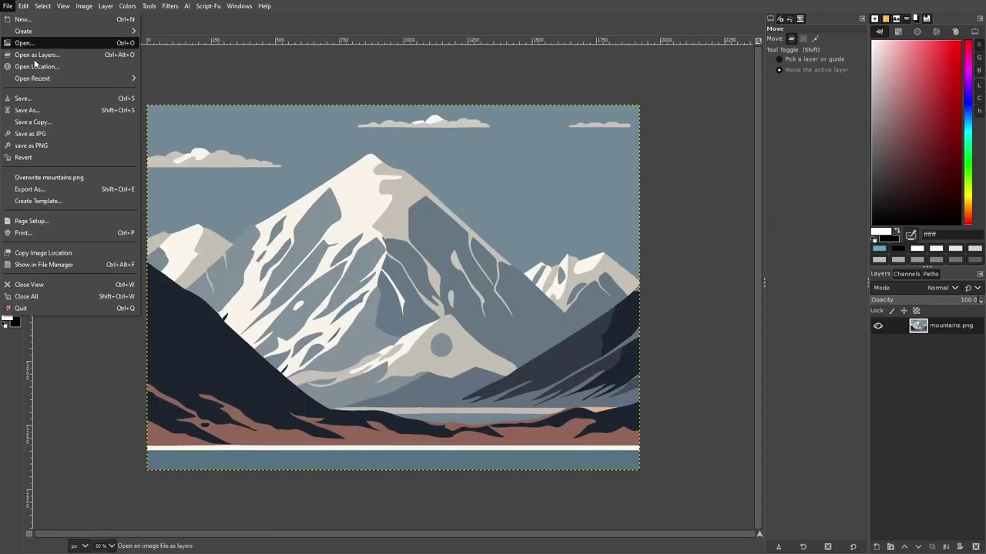
left_click(171, 97)
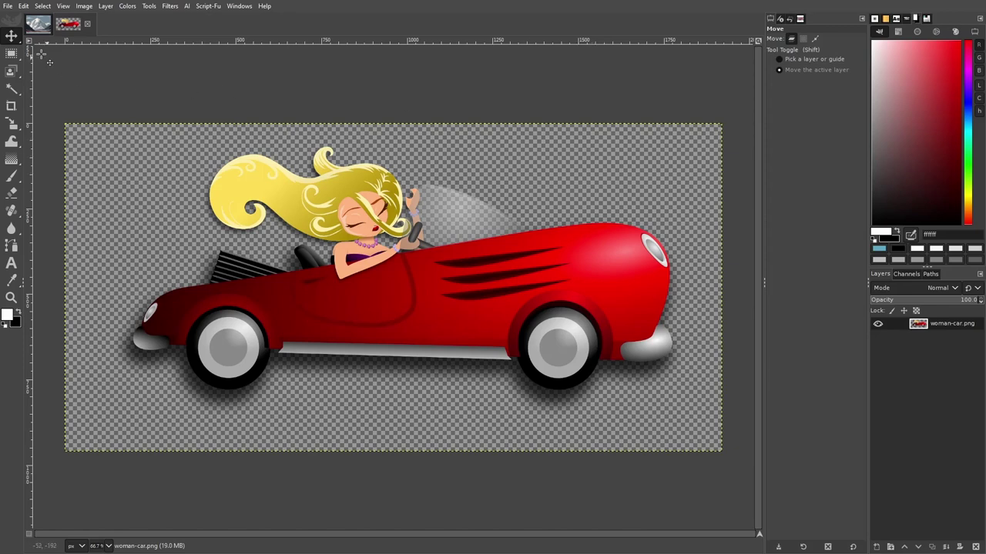
left_click(8, 6)
left_click(31, 19)
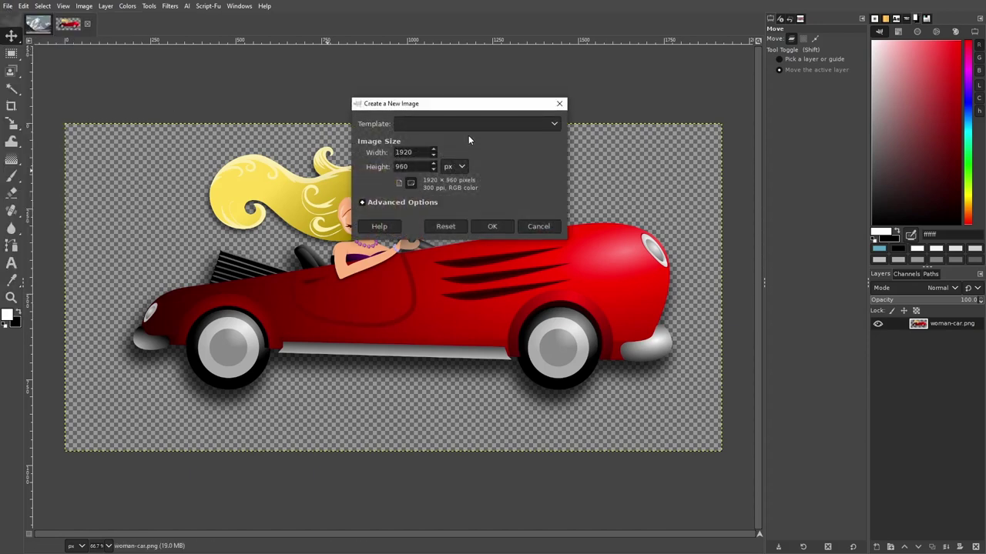
Step: Create the 1920×960 image with Advanced Options fill set to White
left_click_drag(464, 109, 469, 101)
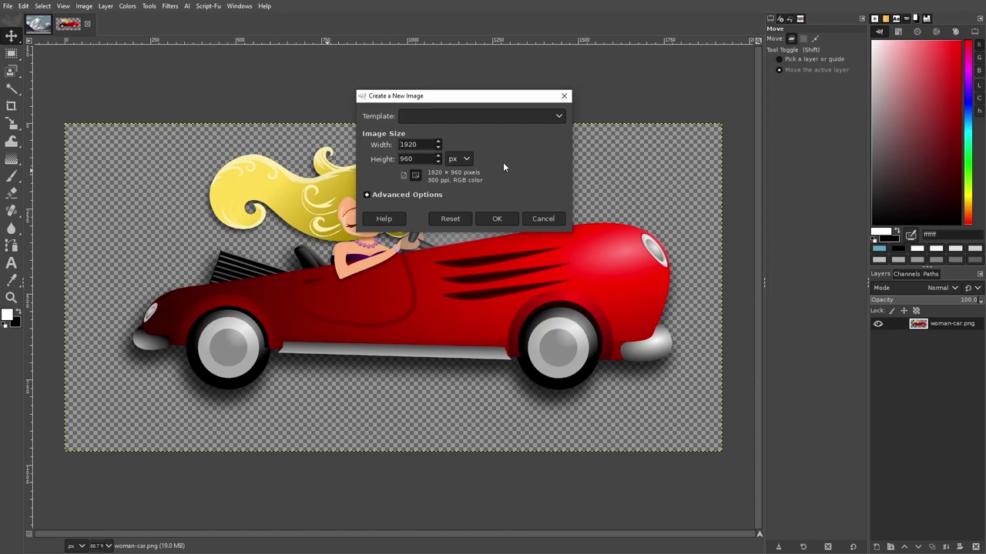
left_click(408, 195)
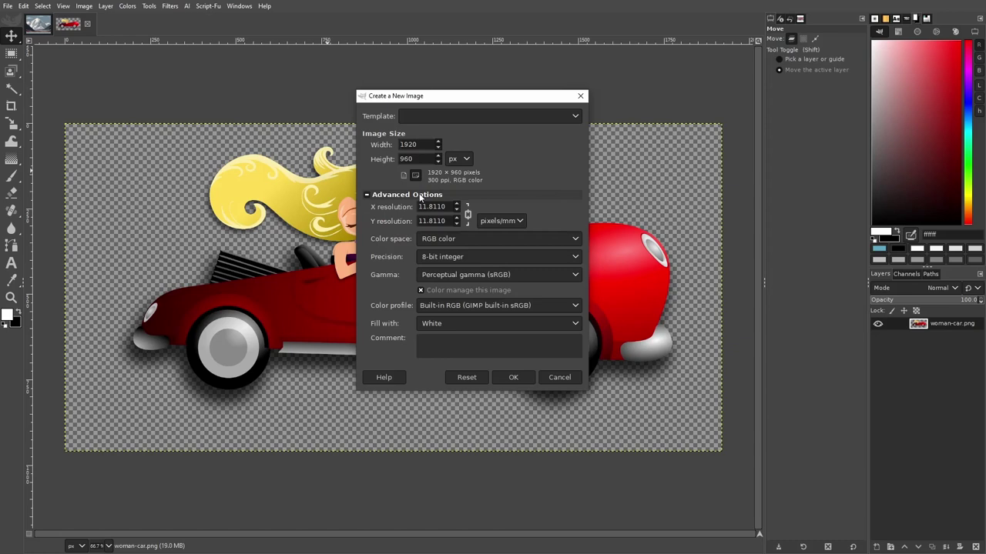
left_click(496, 324)
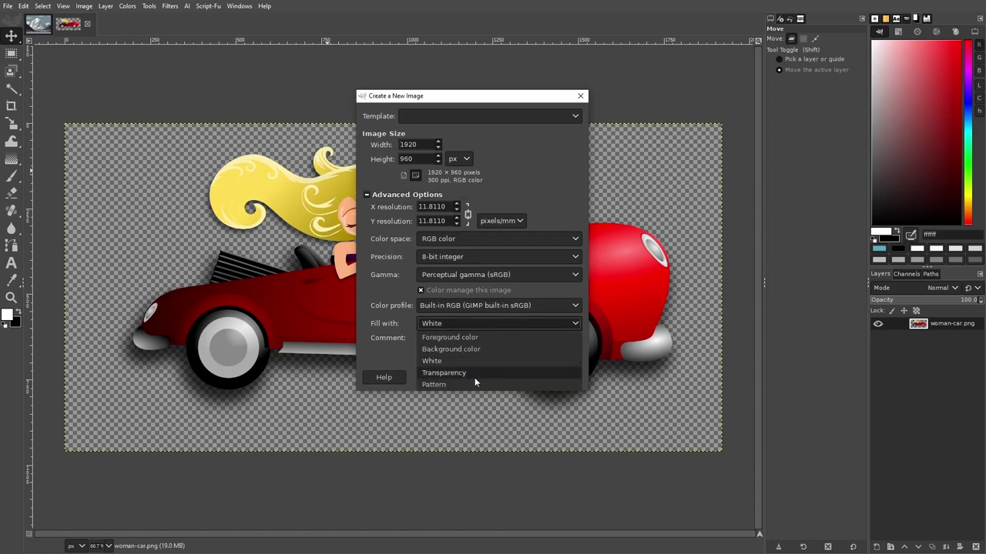
left_click(389, 359)
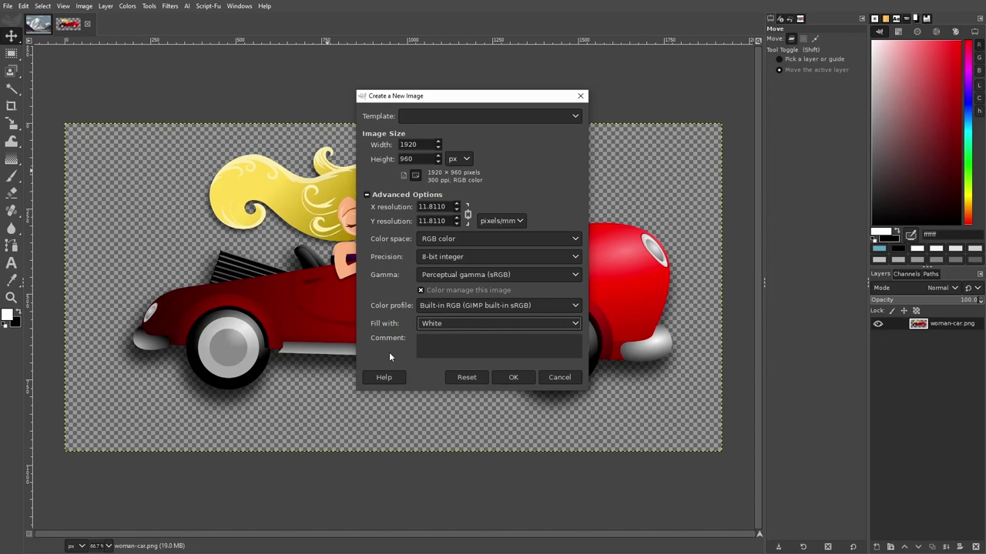
left_click(523, 376)
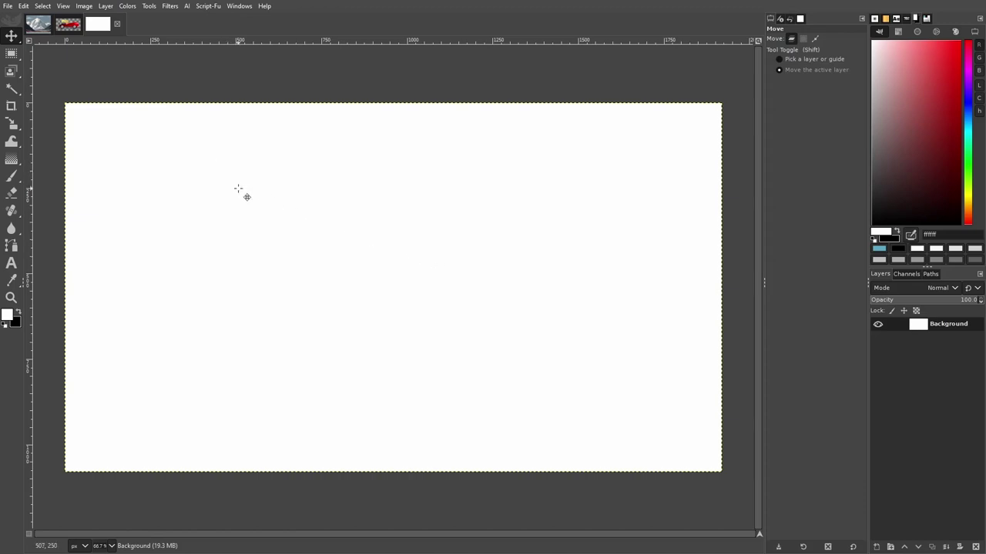
Step: Drag the mountains layer from mountains.png onto the new white canvas
left_click(39, 28)
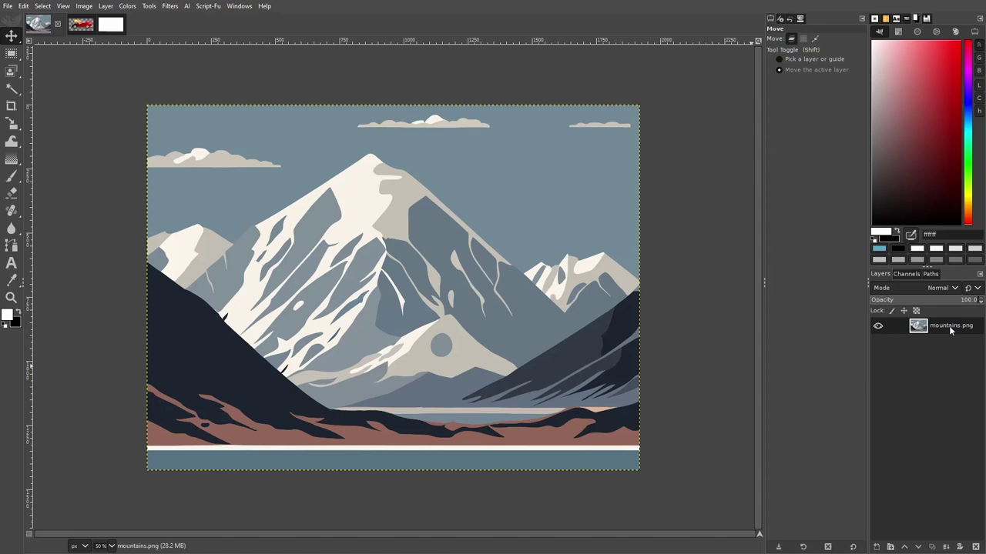
mouse_move(950, 330)
left_mouse_down()
mouse_move(94, 95)
mouse_move(107, 34)
left_mouse_up()
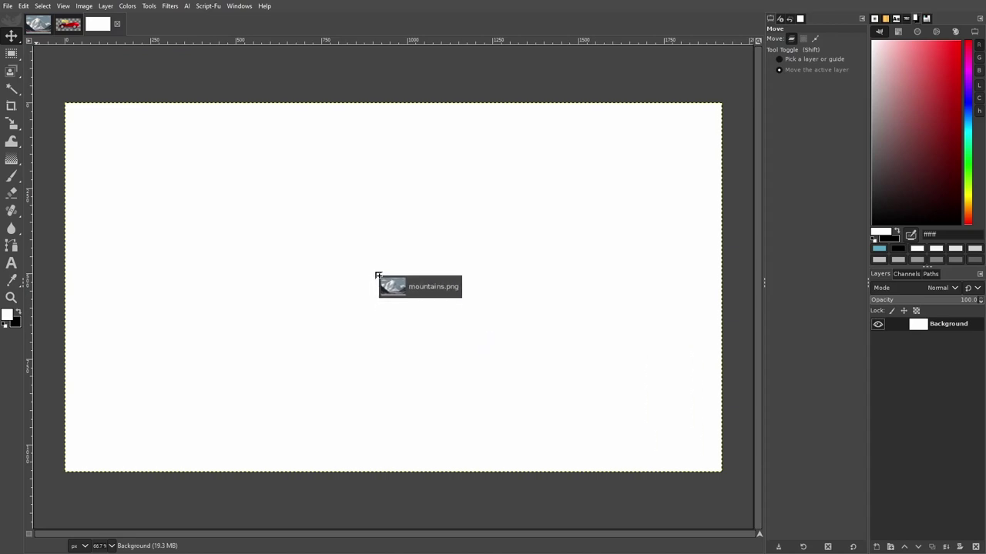
left_click_drag(106, 34, 383, 280)
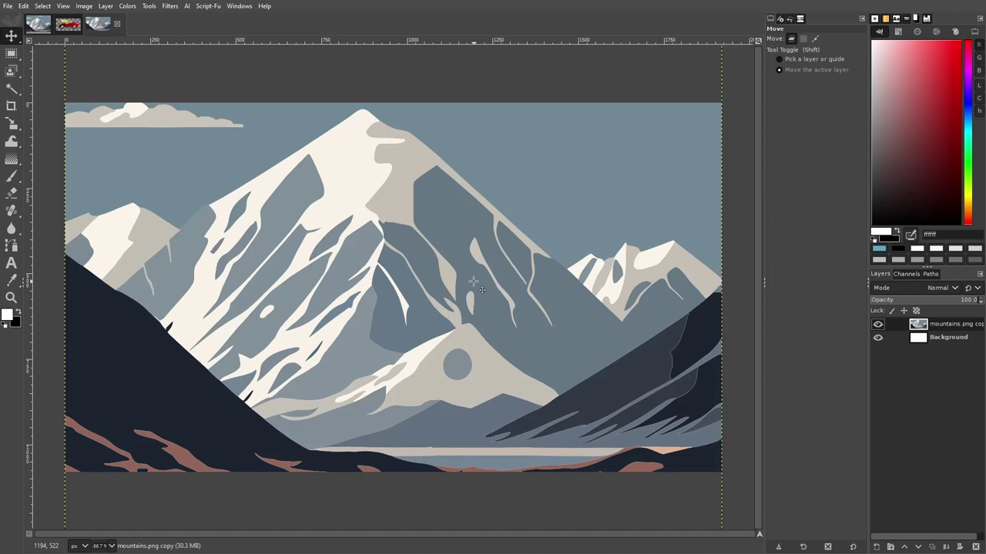
Step: Zoom to 50%, nudge the mountains layer into place, and return to woman-car.png
key("minus")
key("minus")
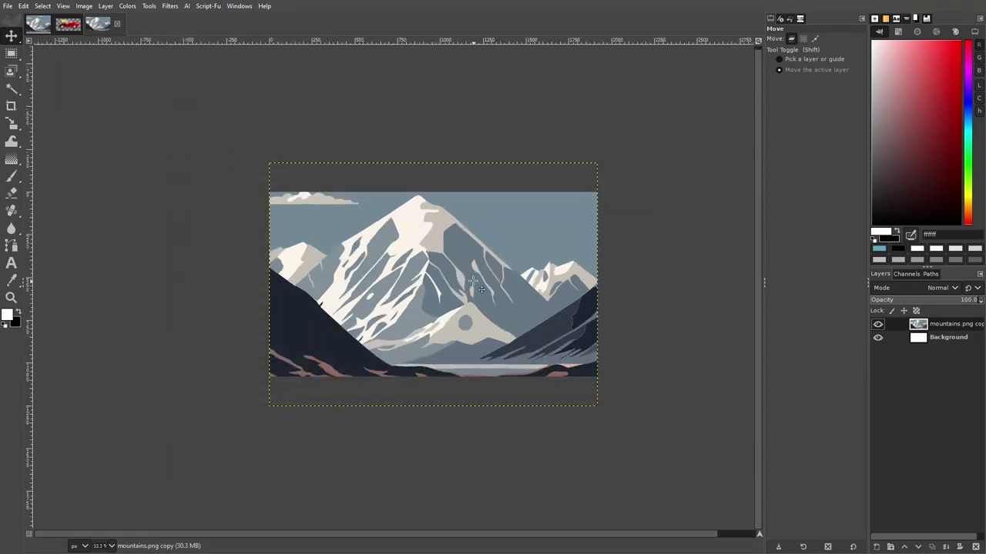
key("plus")
key("Up")
key("Up")
key("Up")
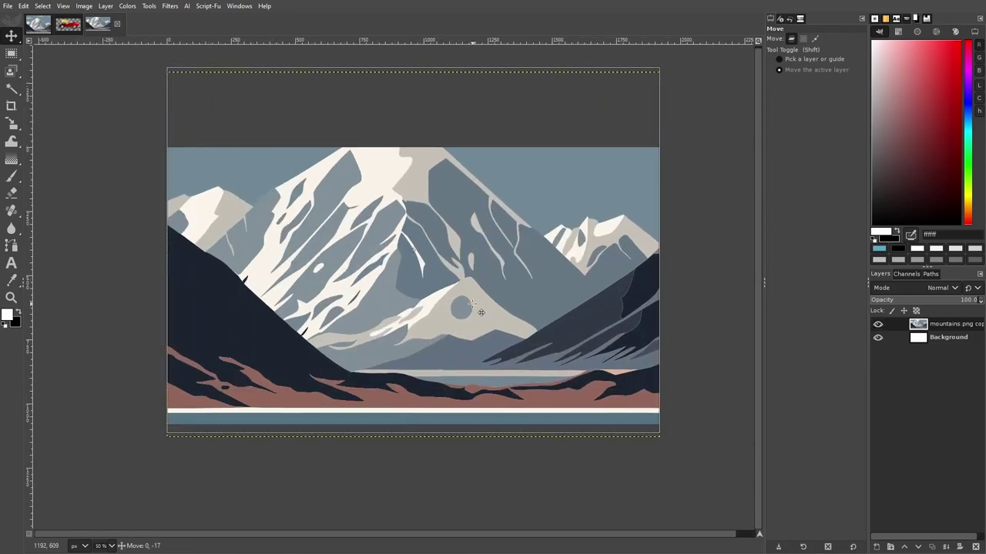
key("Up")
key("Up")
key("Up")
key("Up")
key("Up")
left_click_drag(481, 307, 480, 302)
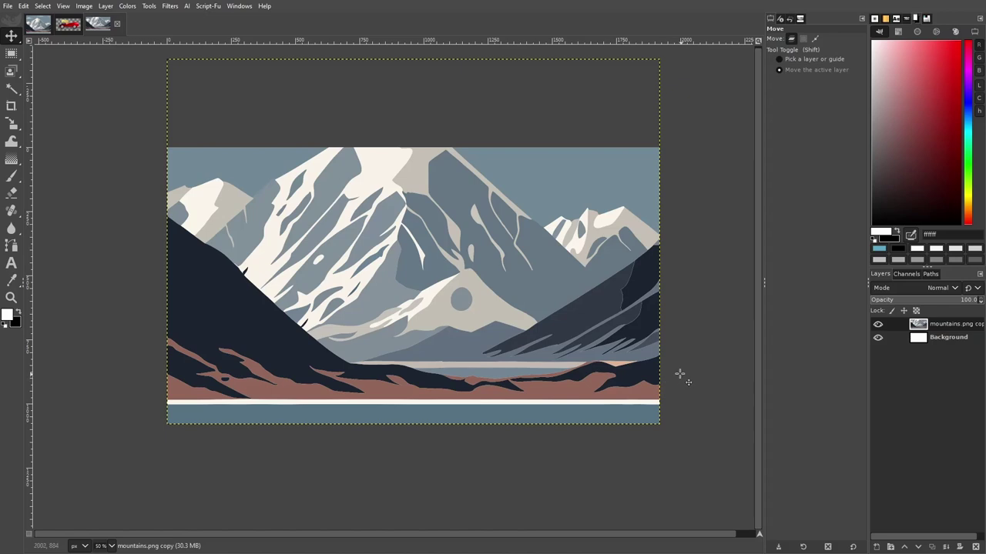
left_click_drag(482, 308, 480, 321)
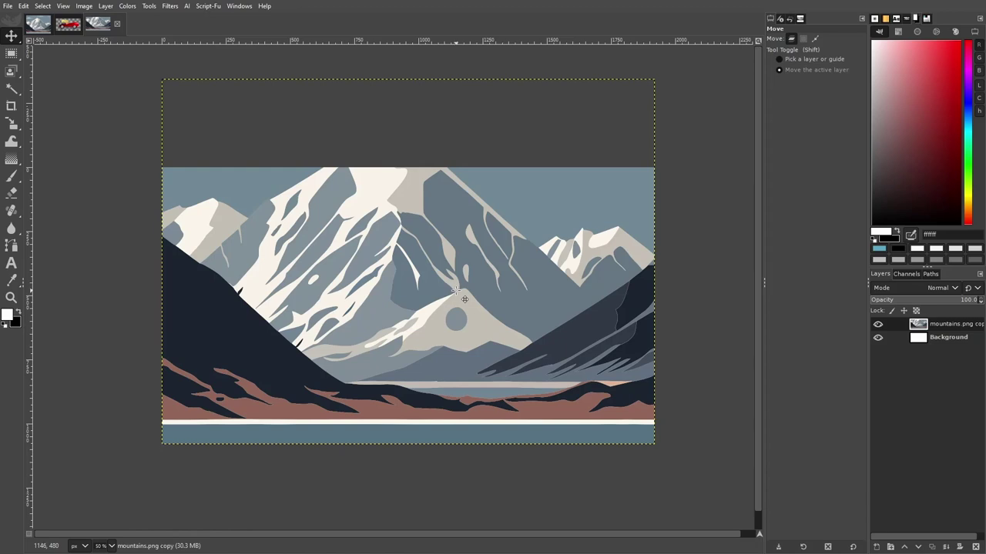
left_click(73, 27)
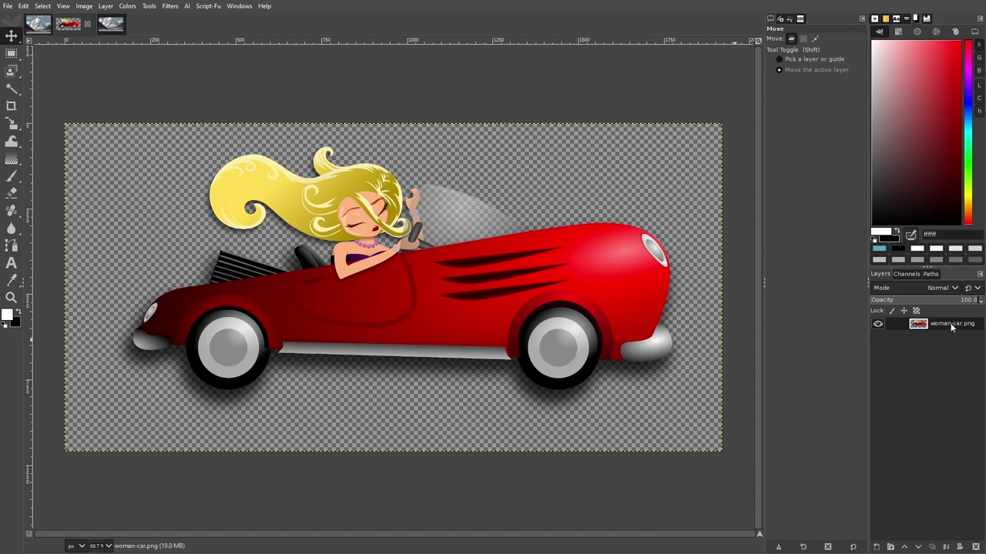
Step: Copy the woman-car layer into the scene and scale it to about 868×434 on the right road
left_click_drag(951, 326, 497, 311)
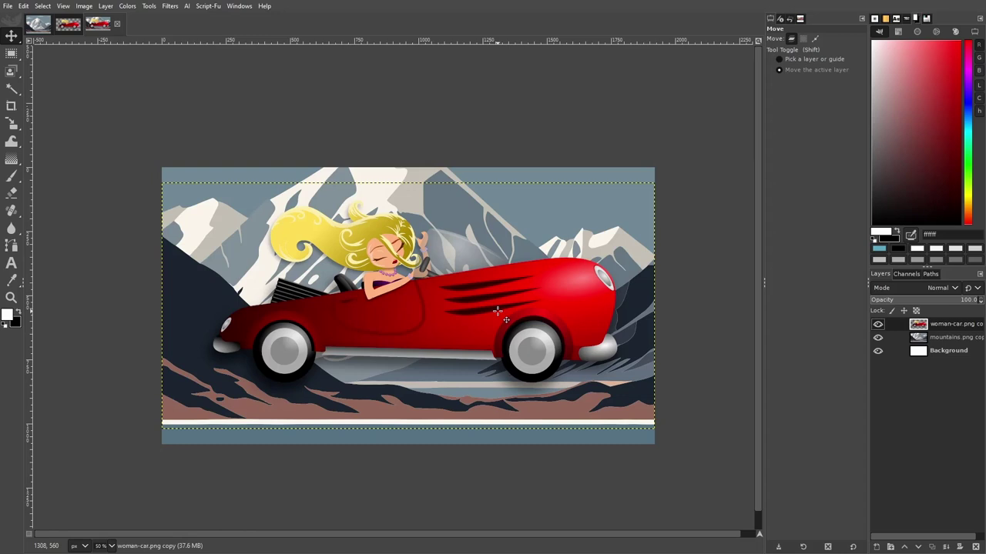
key("shift+s")
left_click(409, 308)
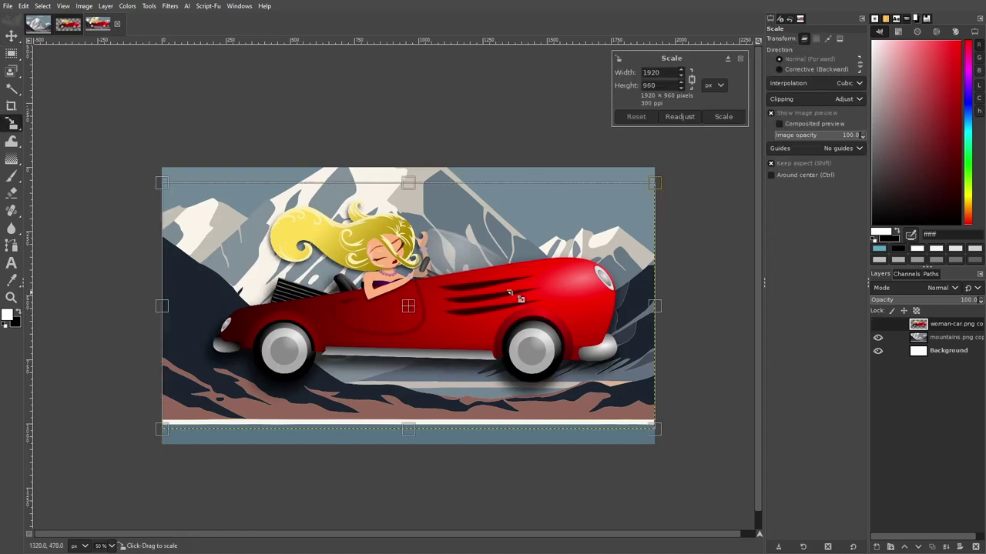
left_click_drag(163, 183, 439, 315)
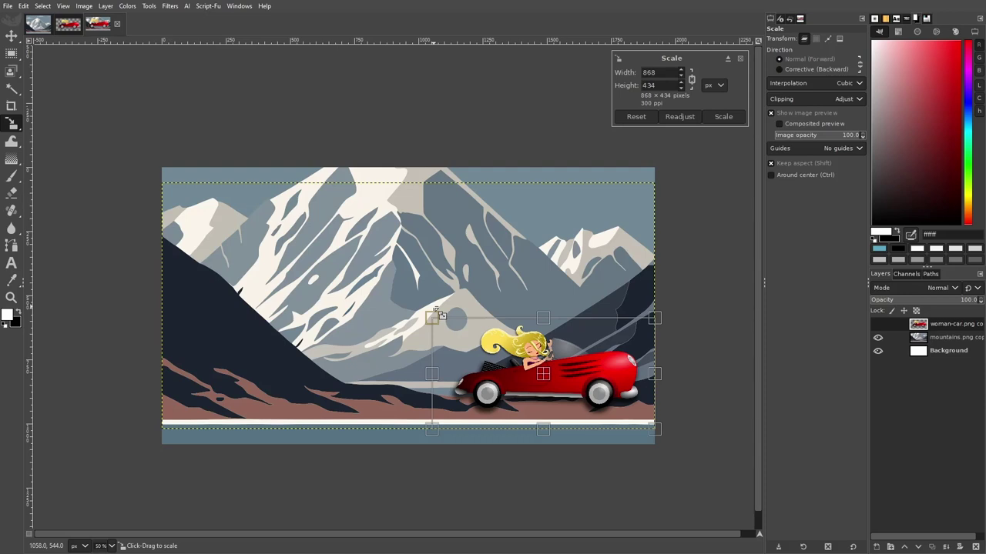
left_click_drag(436, 314, 451, 327)
key("Return")
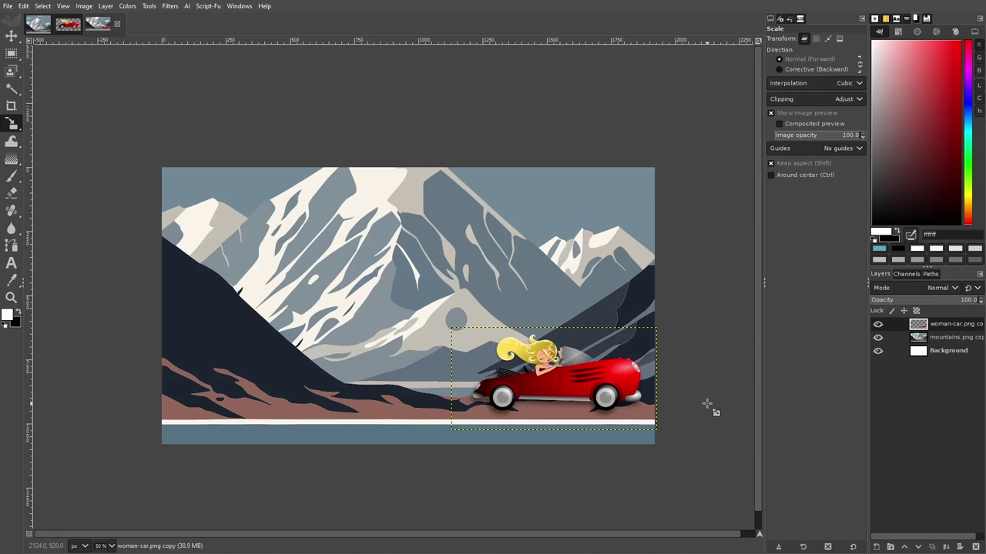
Step: Move the car mostly off the left edge, then duplicate the car layer
key("m")
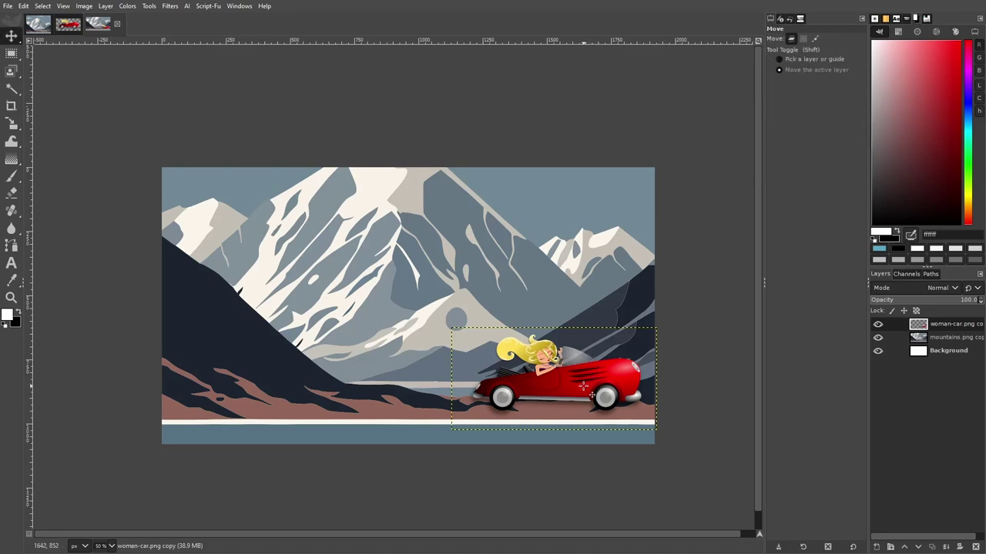
left_click_drag(582, 385, 307, 395)
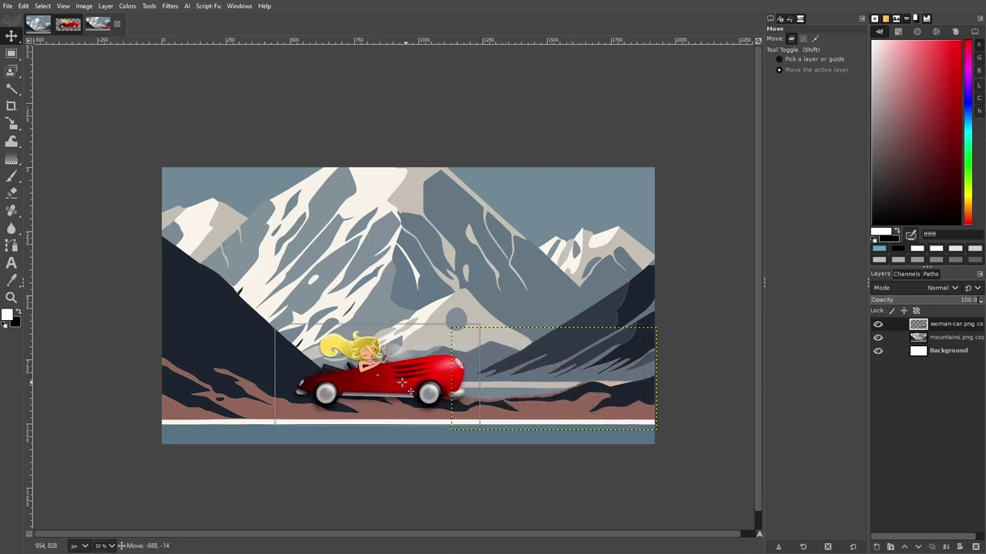
left_click_drag(307, 395, 159, 411)
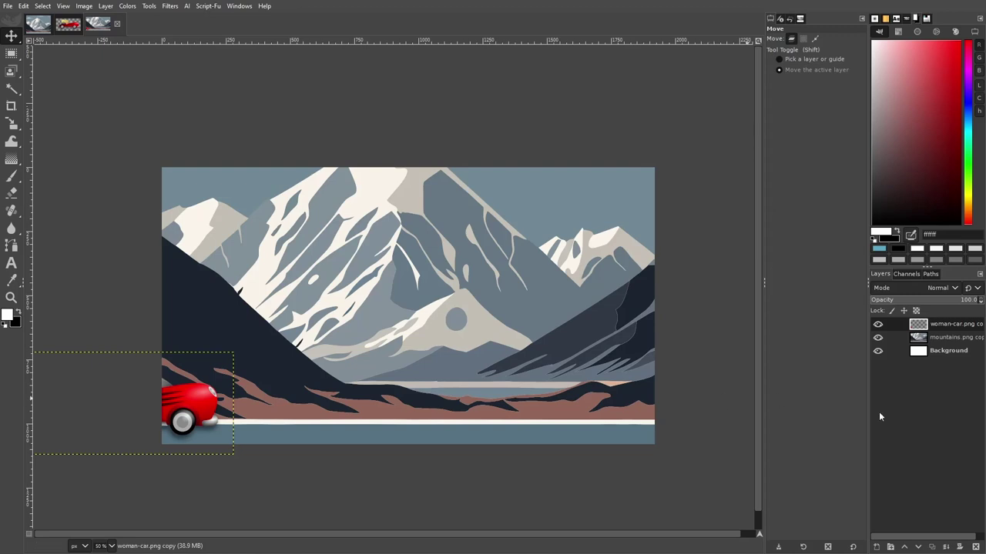
left_click(932, 546)
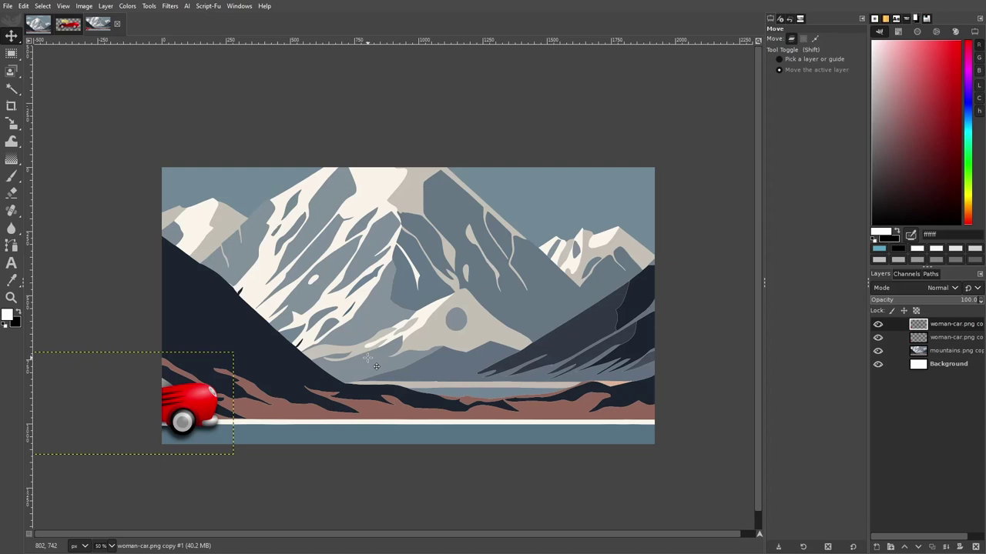
Step: Shift the first car copy right and add a second copy shifted further right
key("shift+Right")
key("shift+Right")
key("shift+Right")
key("shift+Right")
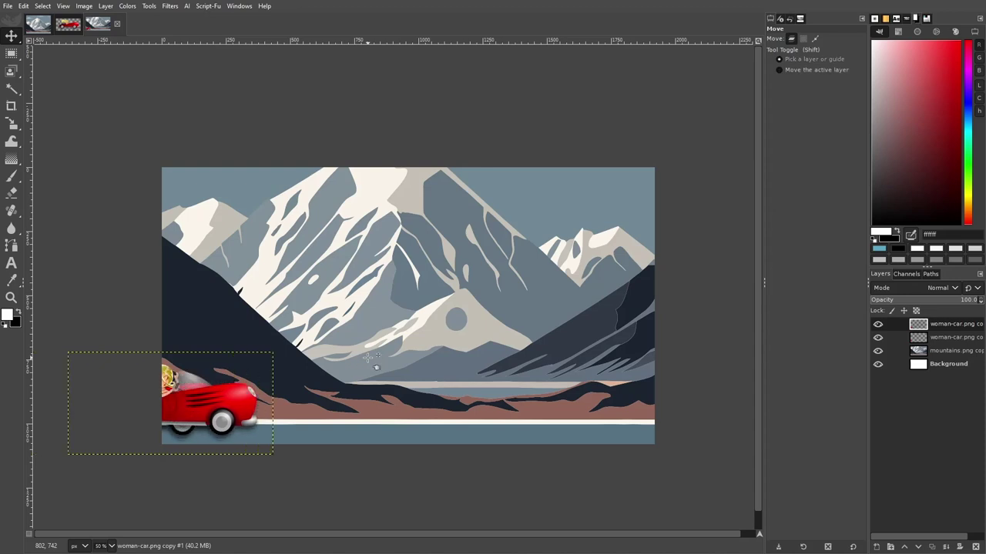
key("shift+Right")
key("shift+Right")
key("shift+Right")
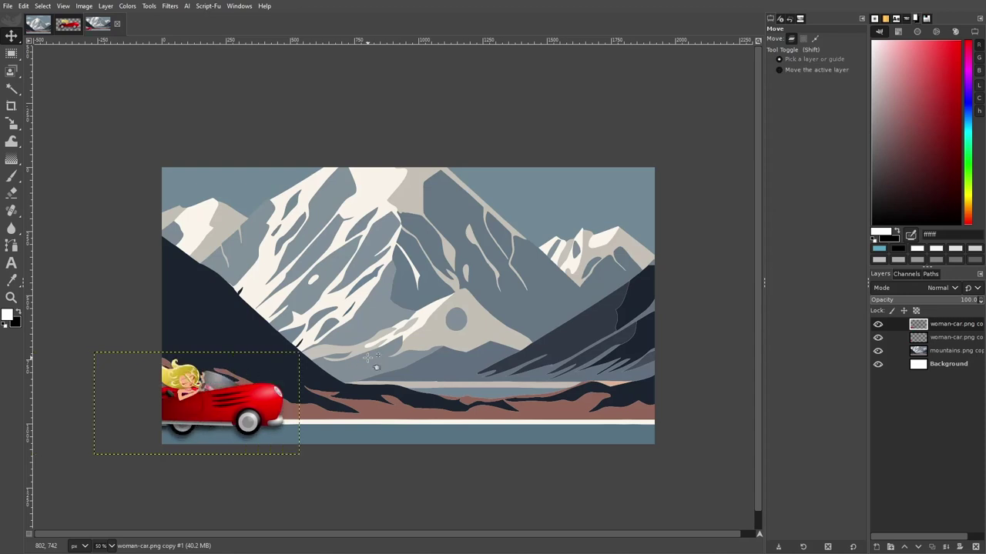
key("shift")
left_click(932, 547)
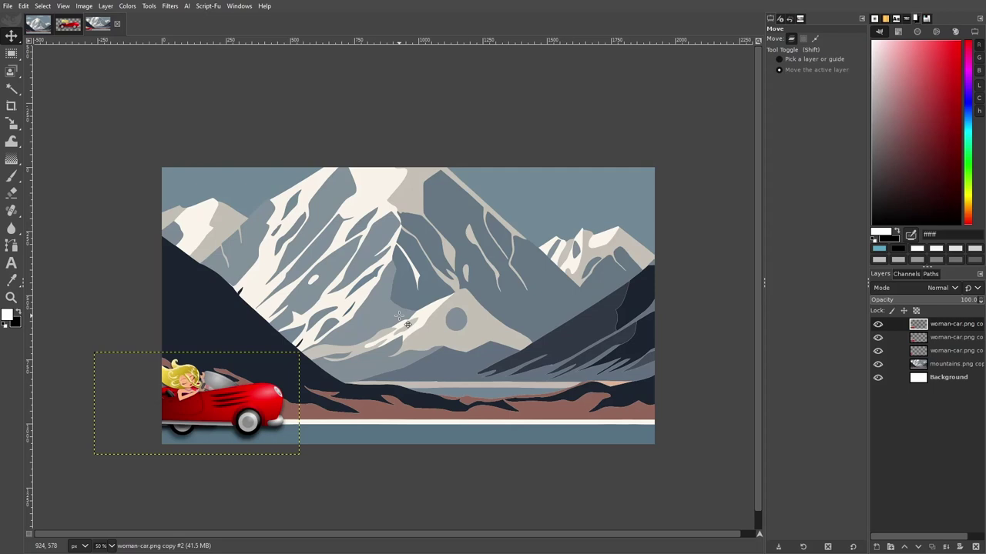
key("shift+Right")
key("shift+Right")
key("shift+Right")
key("shift+Right")
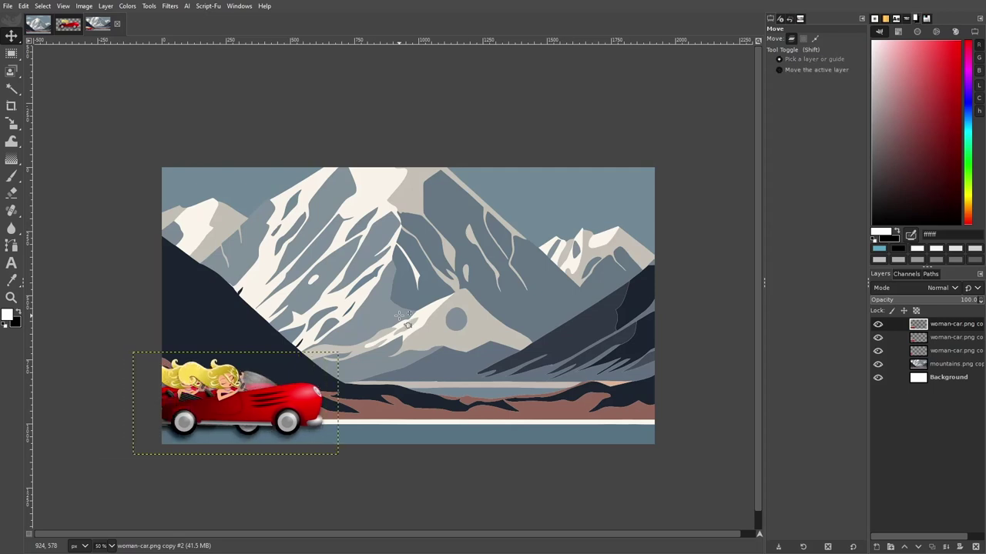
key("shift+Right")
key("shift+Right")
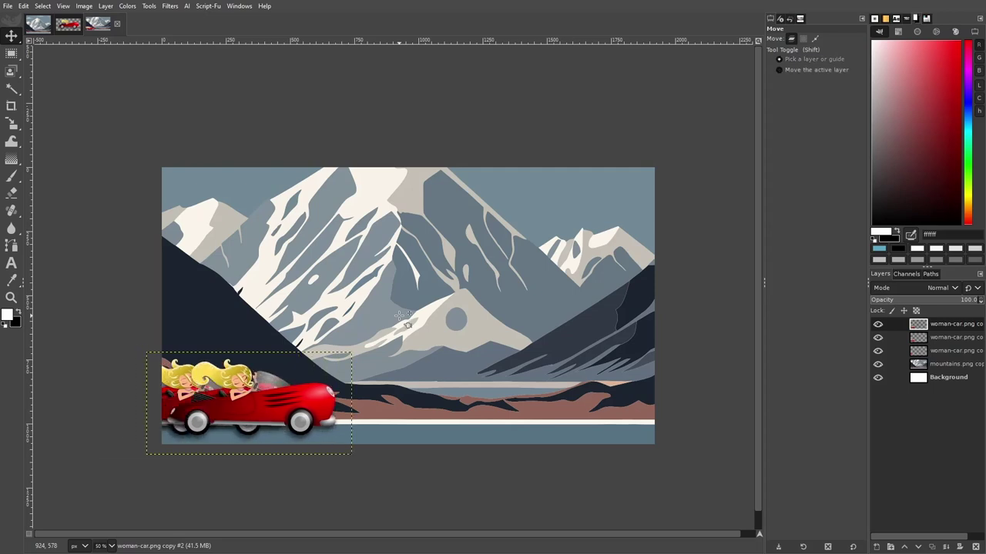
key("shift+Right")
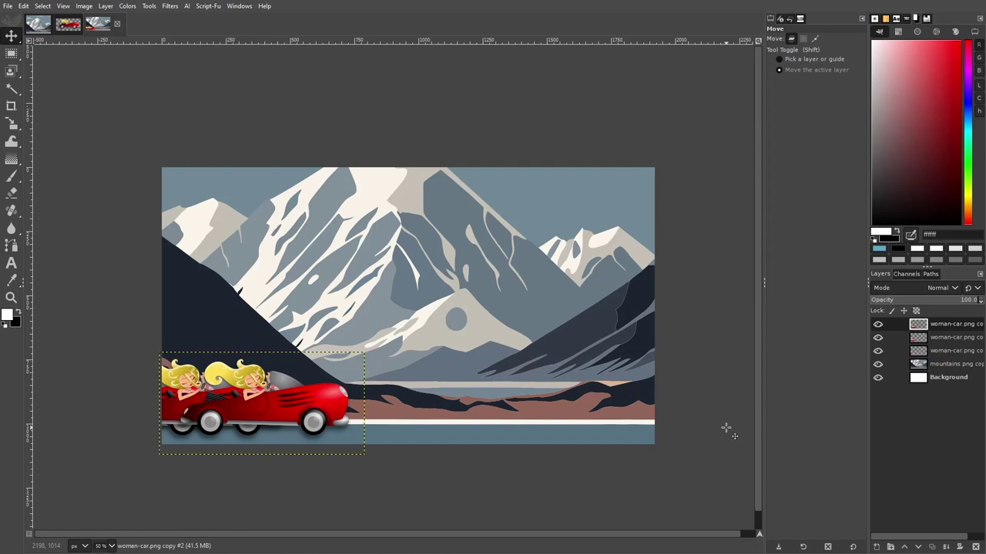
Step: Keep duplicating the car layer and moving copies right until the row reaches the right edge
left_click(931, 547)
left_click_drag(441, 377, 493, 377)
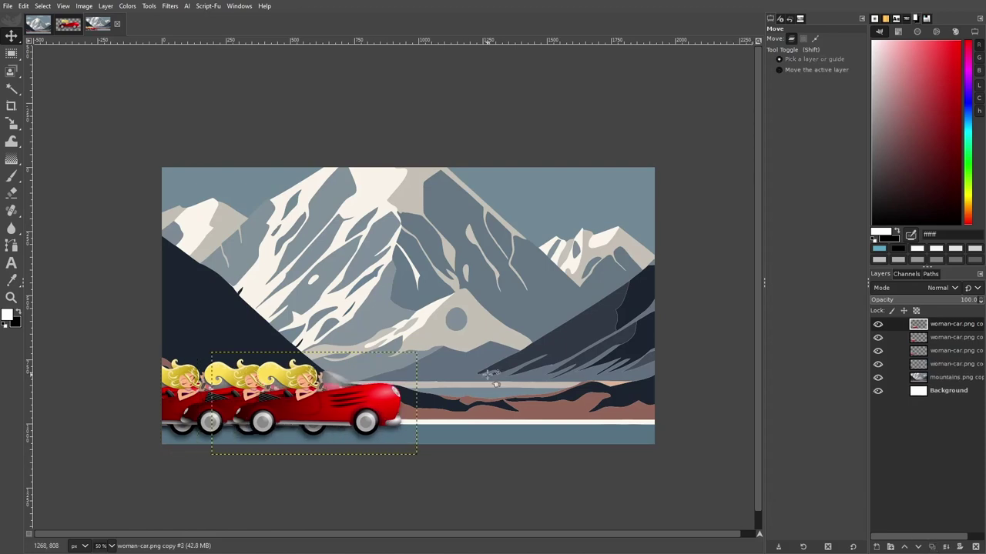
left_click(932, 547)
left_click_drag(406, 401, 669, 411)
left_click(931, 547)
left_click(932, 547)
left_click(932, 547)
left_click(931, 546)
key("shift+ctrl+d")
key("shift+ctrl+d")
left_click_drag(551, 410, 715, 416)
key("shift+ctrl+d")
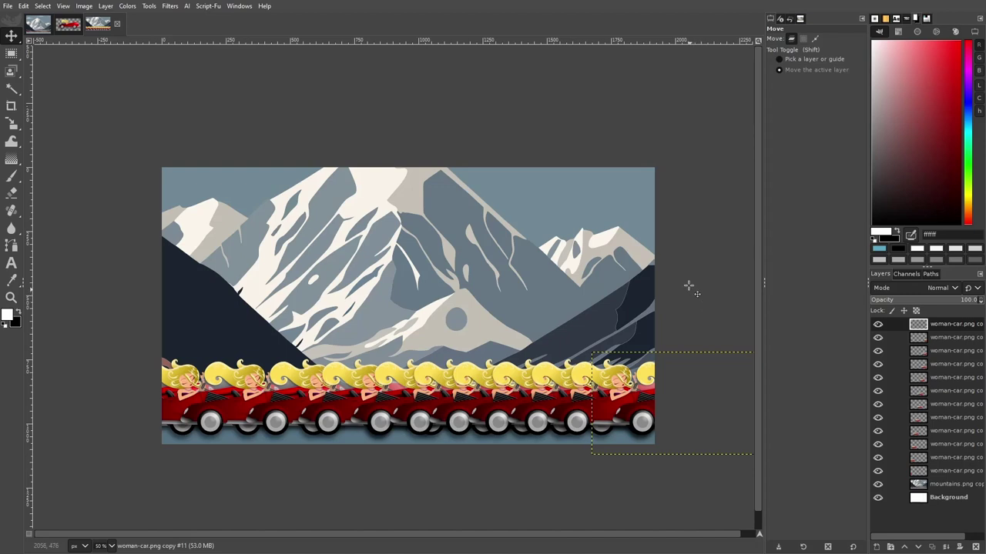
Step: Duplicate the mountains background layer twice, raising each copy one step
left_click(952, 486)
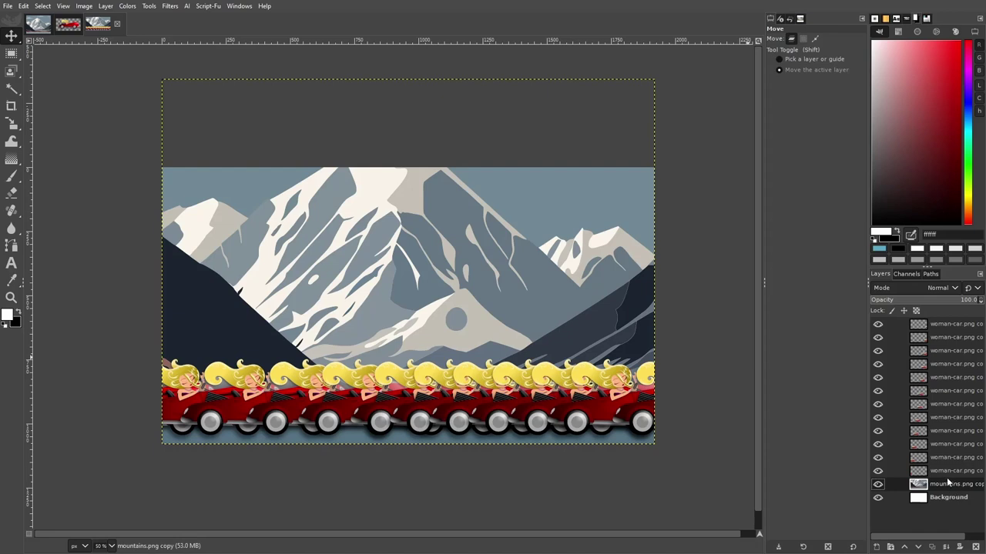
left_click(932, 547)
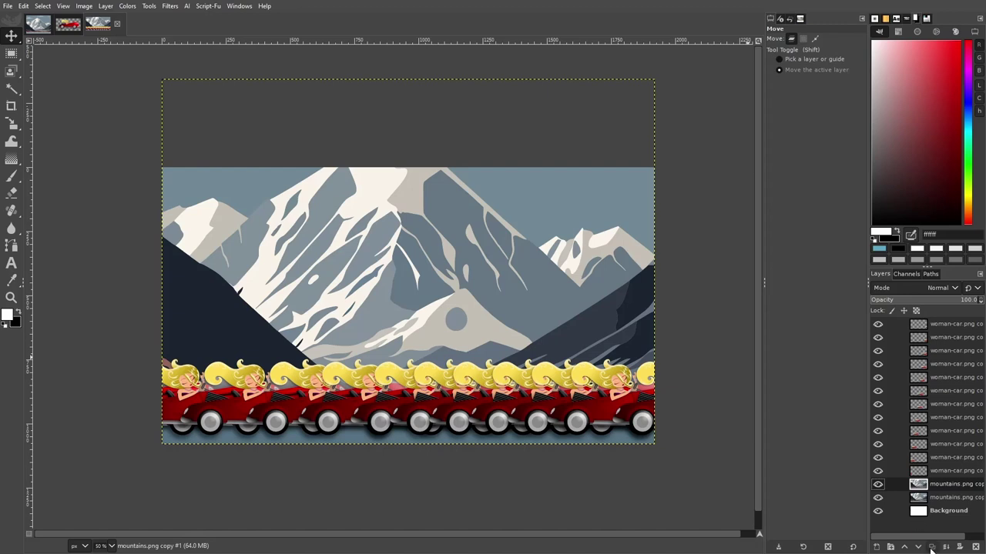
left_click(906, 547)
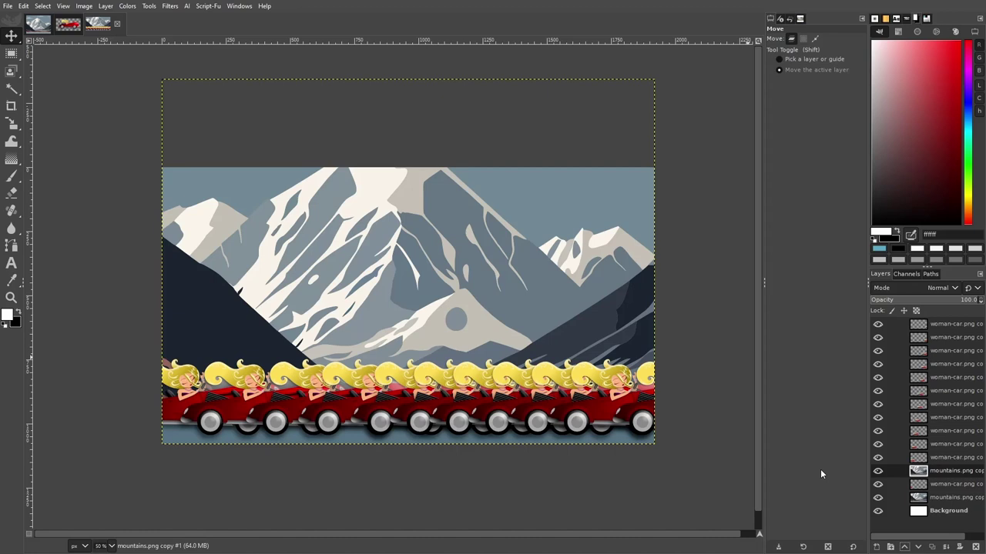
left_click(932, 546)
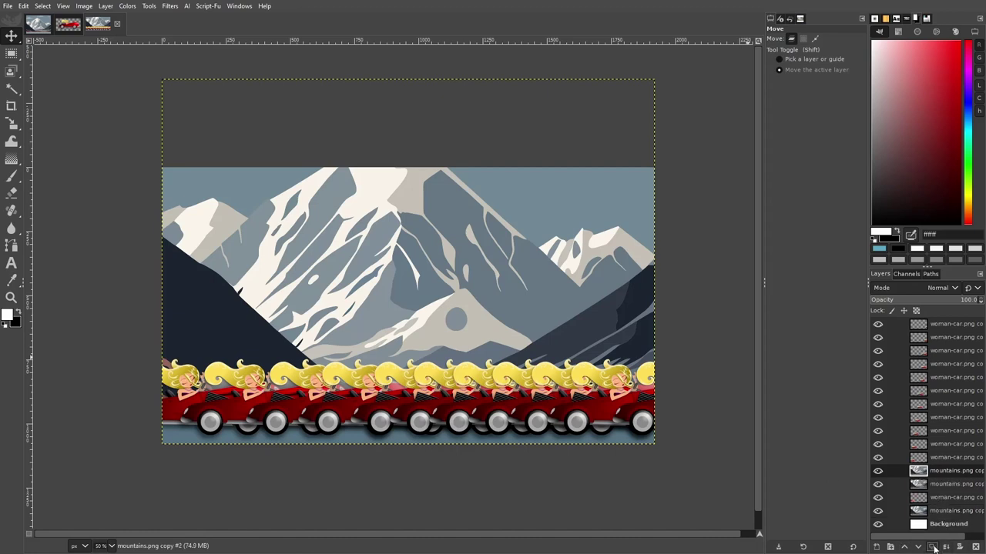
left_click(906, 547)
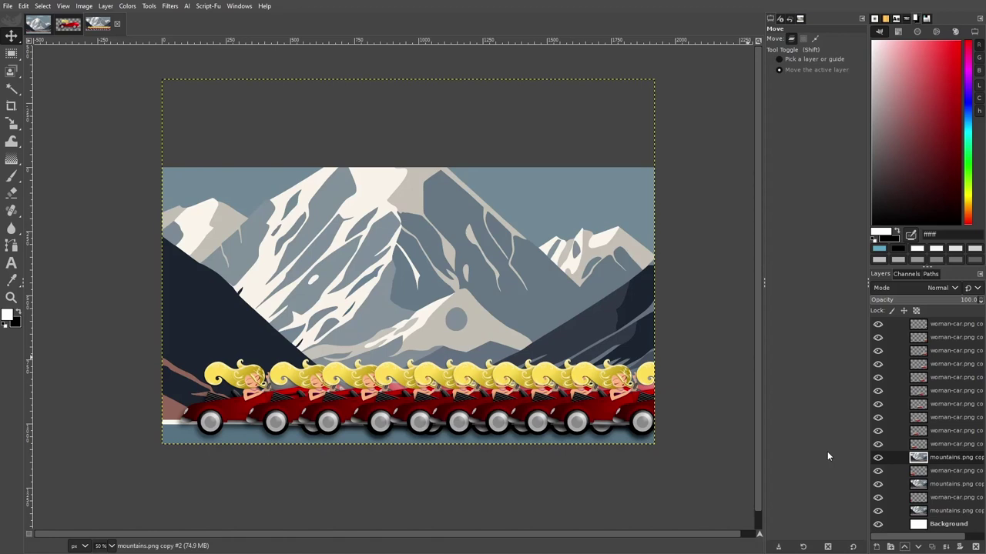
Step: Raise the mountain copies so one sits between each pair of car layers
left_click(906, 548)
left_click(906, 548)
left_click(905, 548)
left_click(905, 548)
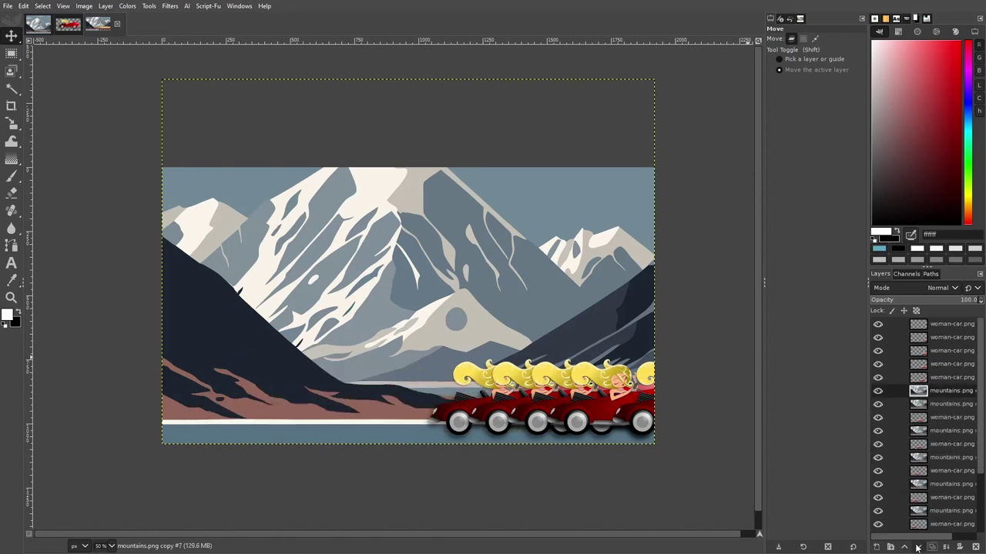
left_click(906, 548)
left_click(906, 548)
left_click(905, 548)
scroll(942, 495, "down", 2)
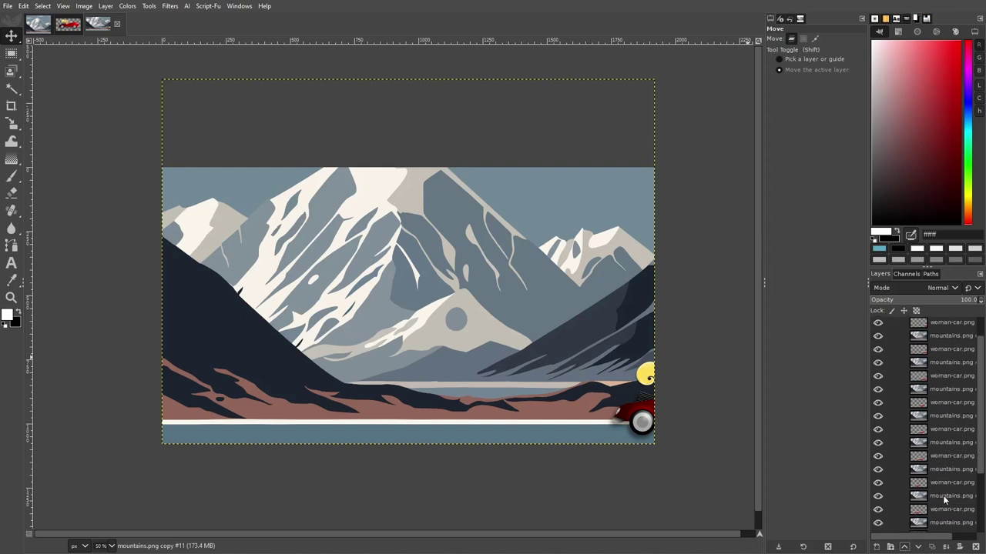
scroll(943, 495, "down", 1)
left_click_drag(981, 488, 829, 387)
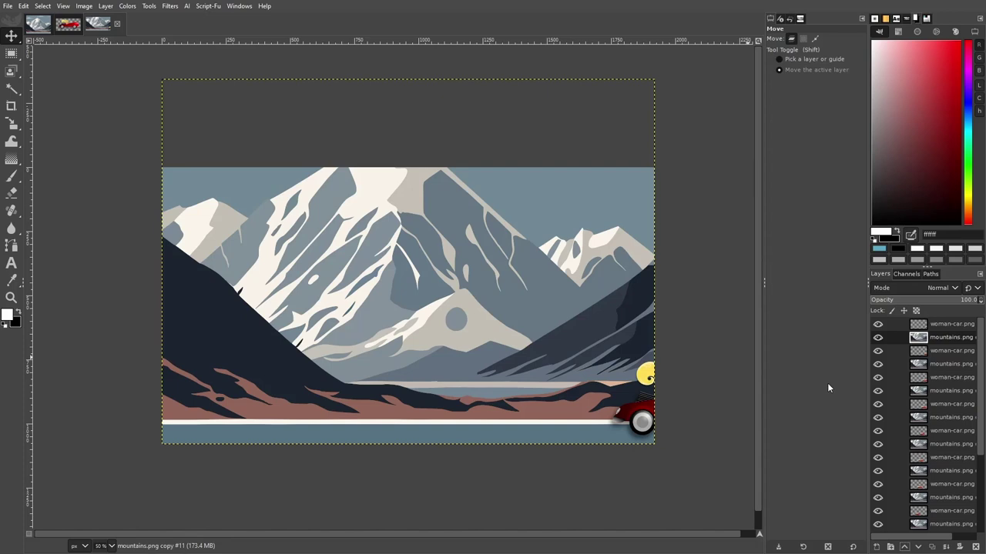
Step: Merge the top two car layers down into their mountain copies, hiding each merged frame
right_click(946, 328)
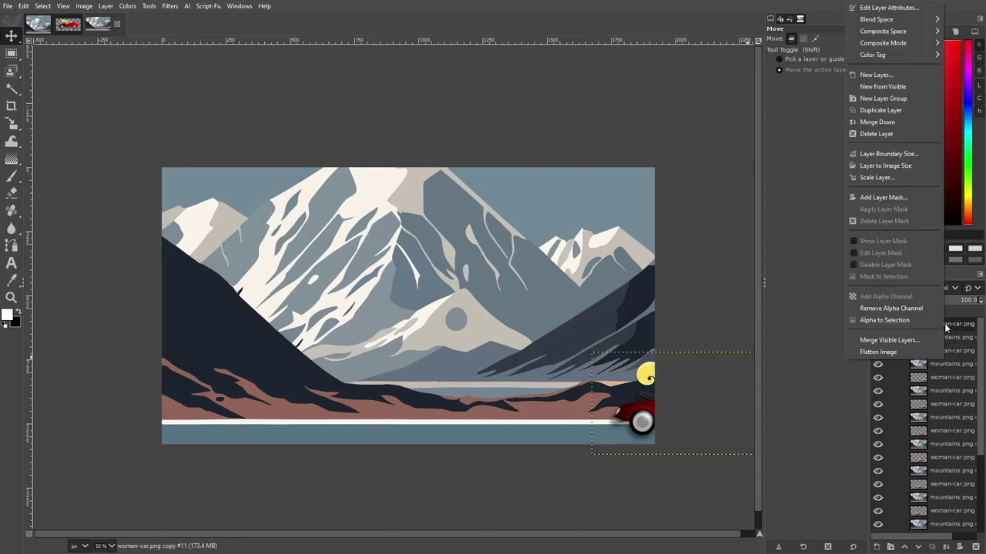
left_click(891, 123)
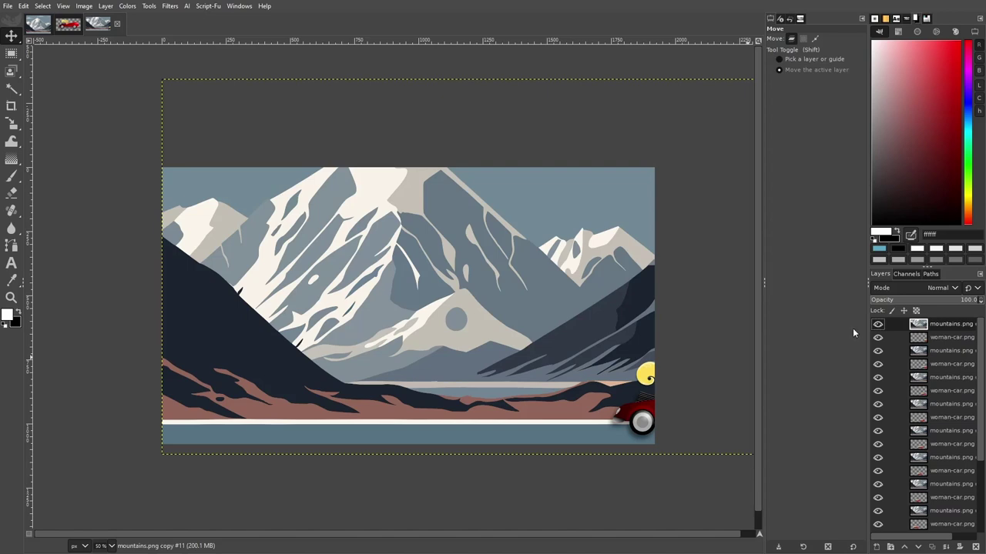
left_click(878, 325)
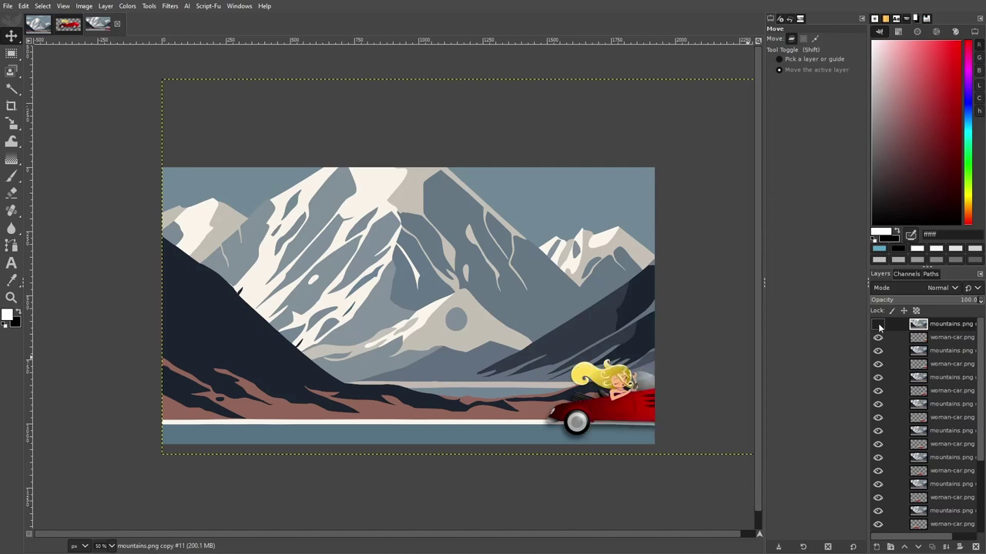
right_click(939, 339)
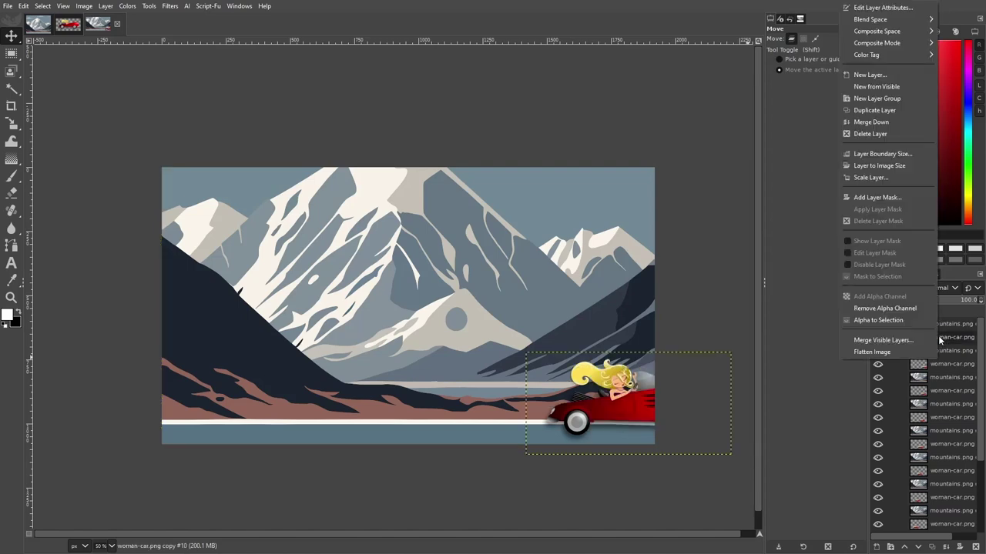
left_click(874, 124)
scroll(878, 331, "up", 1)
left_click(878, 337)
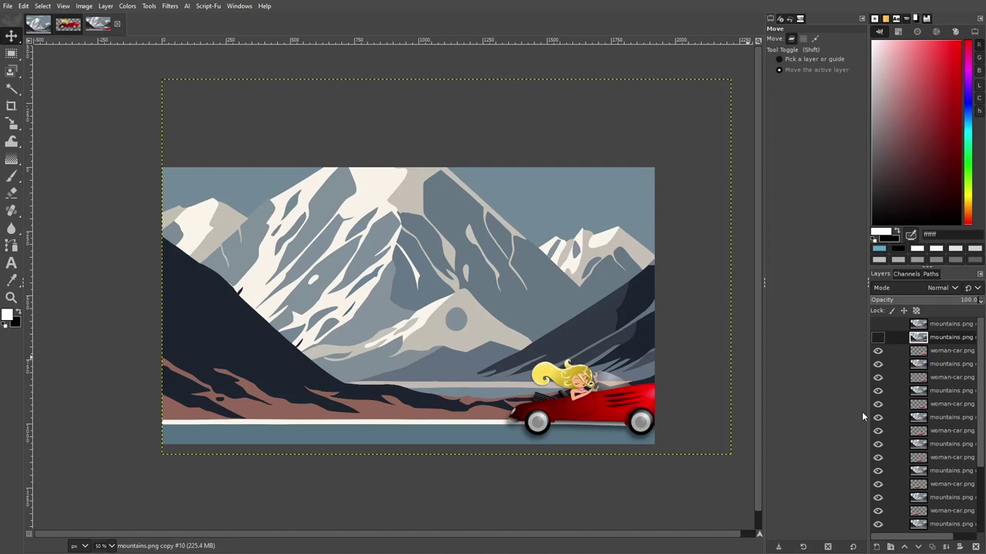
Step: Merge each remaining car layer down into the mountain backdrop beneath it
right_click(947, 354)
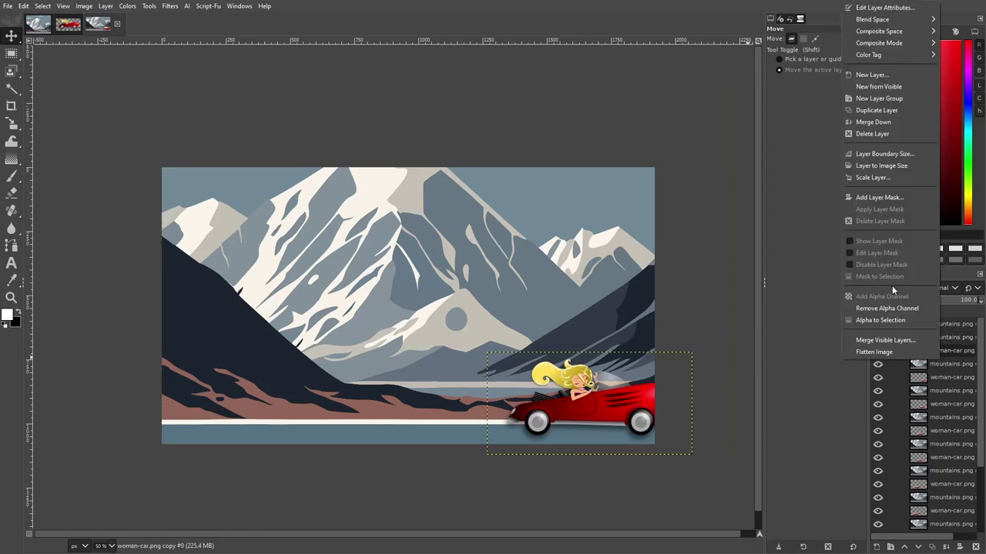
left_click(885, 118)
right_click(946, 363)
left_click(885, 119)
right_click(946, 373)
left_click(886, 119)
right_click(944, 384)
left_click(885, 119)
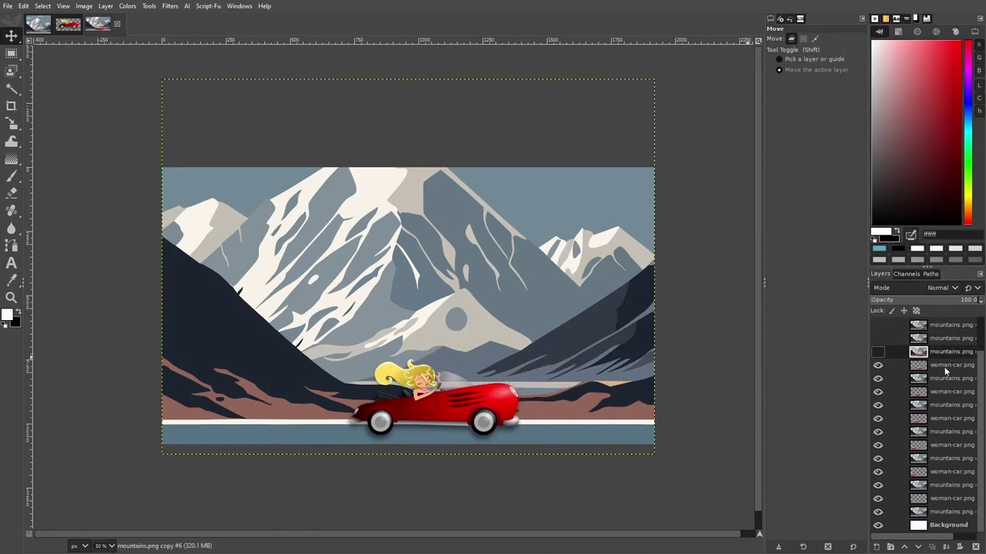
right_click(938, 418)
left_click(886, 119)
right_click(879, 428)
left_click(885, 119)
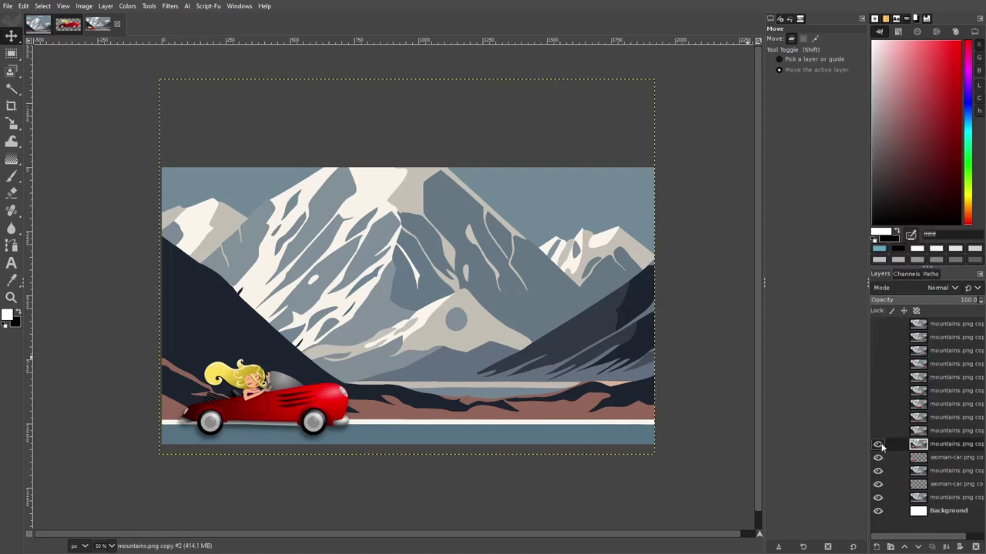
right_click(878, 455)
left_click(885, 118)
right_click(878, 471)
left_click(706, 362)
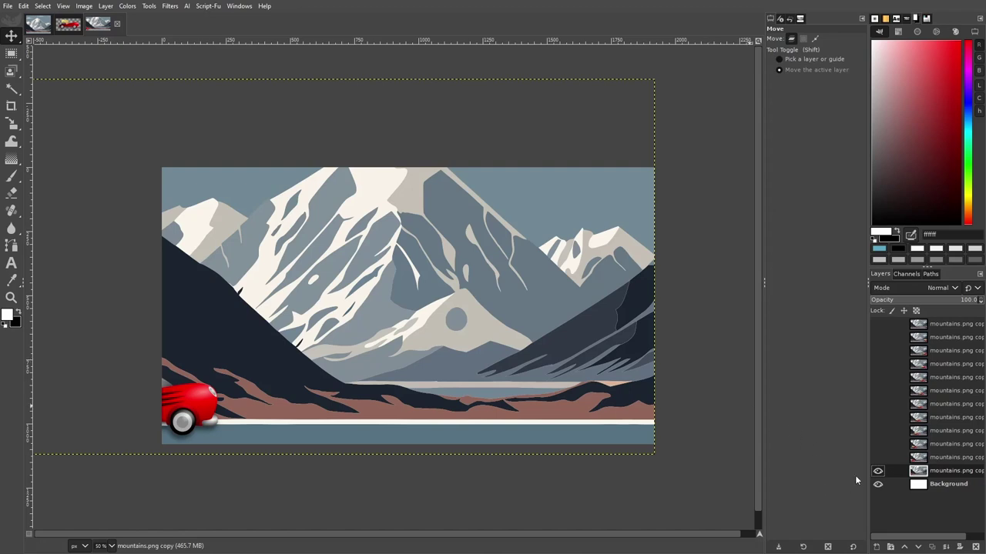
Step: Turn the eye back on for all eleven hidden frame layers, bottom to top
left_click(877, 457)
left_click(877, 444)
left_click(877, 430)
left_click(877, 416)
left_click(877, 404)
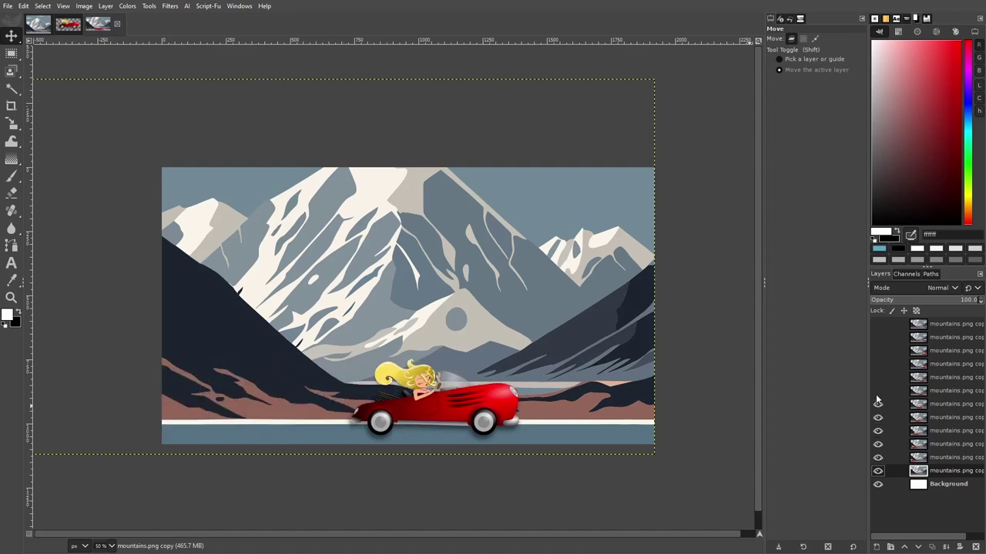
left_click(877, 391)
left_click(877, 377)
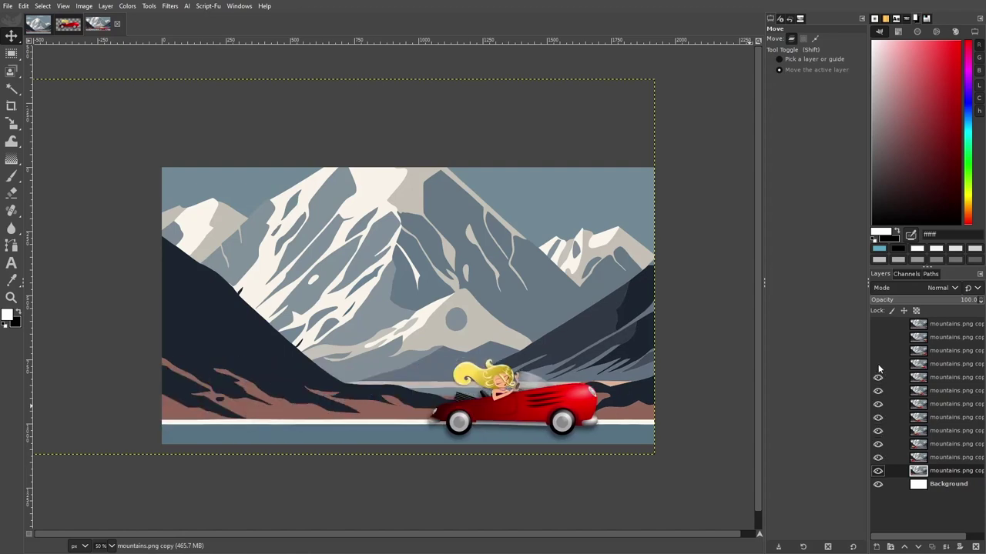
left_click(877, 364)
left_click(877, 350)
left_click(877, 338)
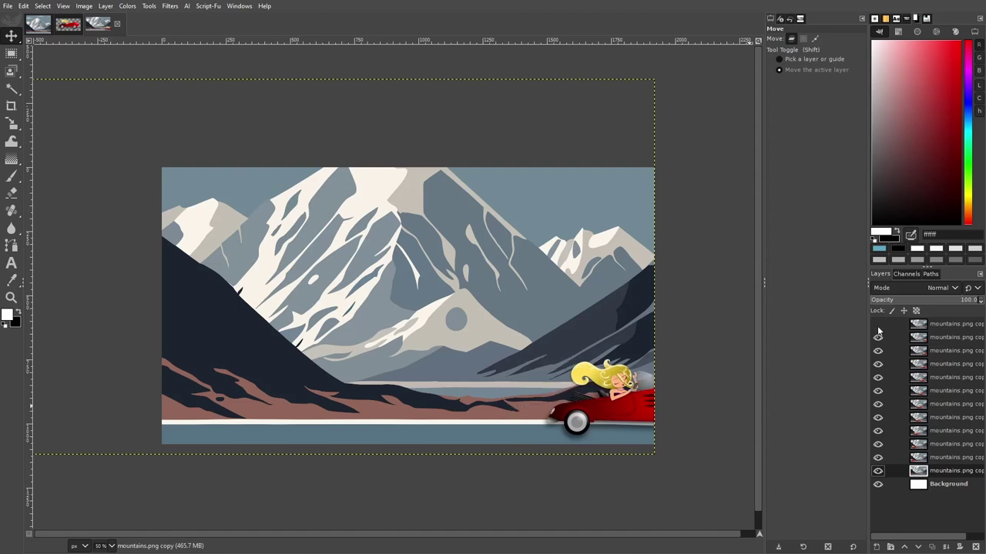
left_click(877, 324)
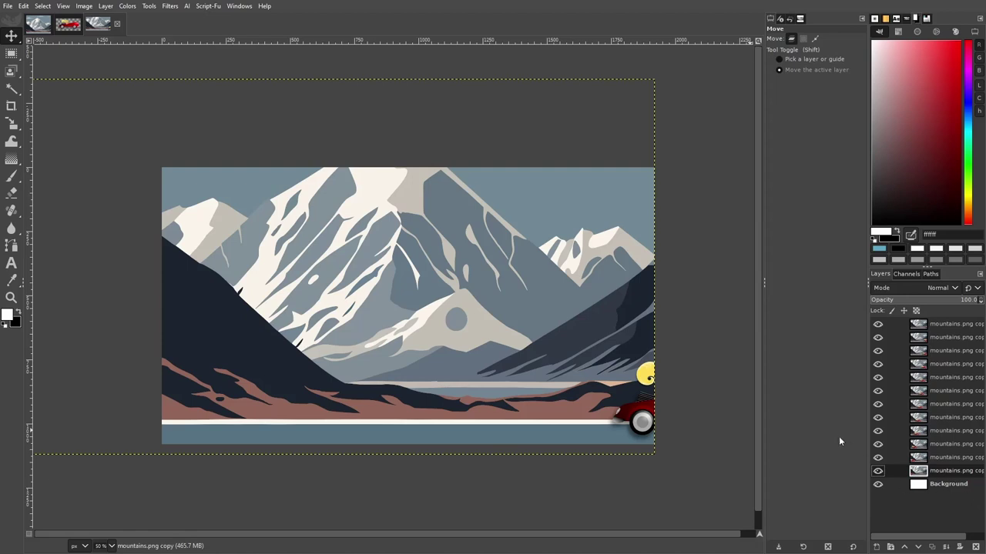
Step: Select the white Background layer and delete it from the layer stack
left_click(953, 485)
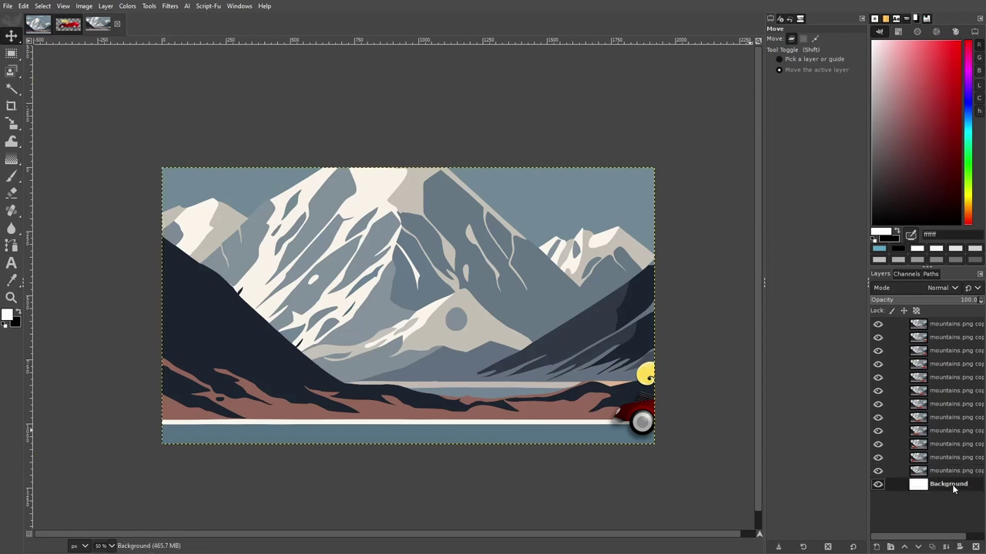
left_click(975, 546)
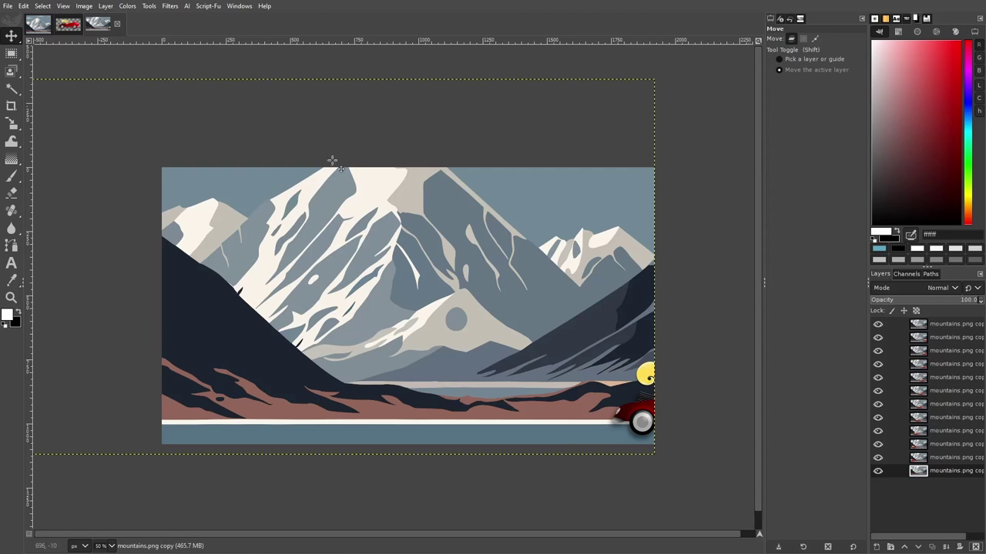
left_click(170, 6)
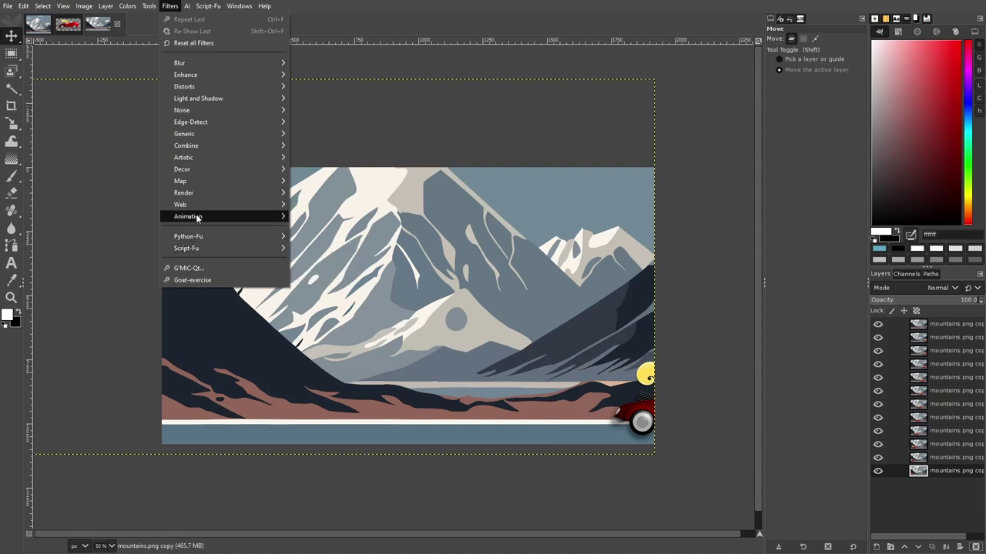
mouse_move(188, 216)
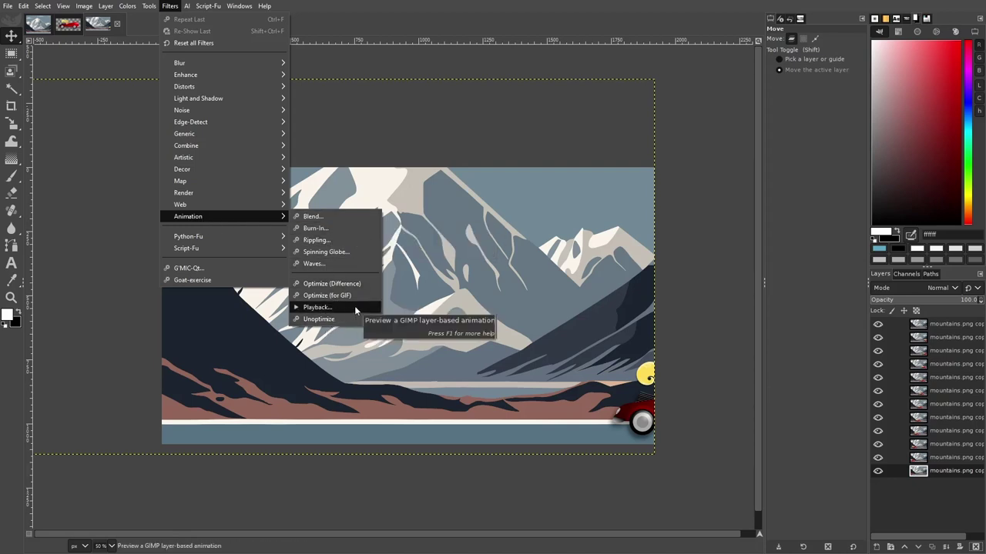
left_click(354, 306)
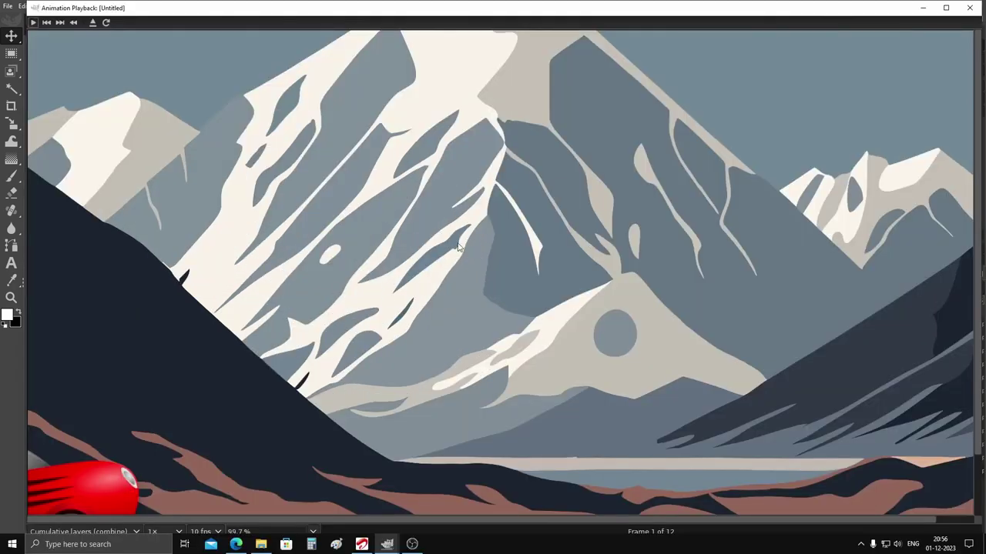
Step: Maximize the Animation Playback window, keeping frames combined cumulatively, and check the playback speed options
left_click(945, 8)
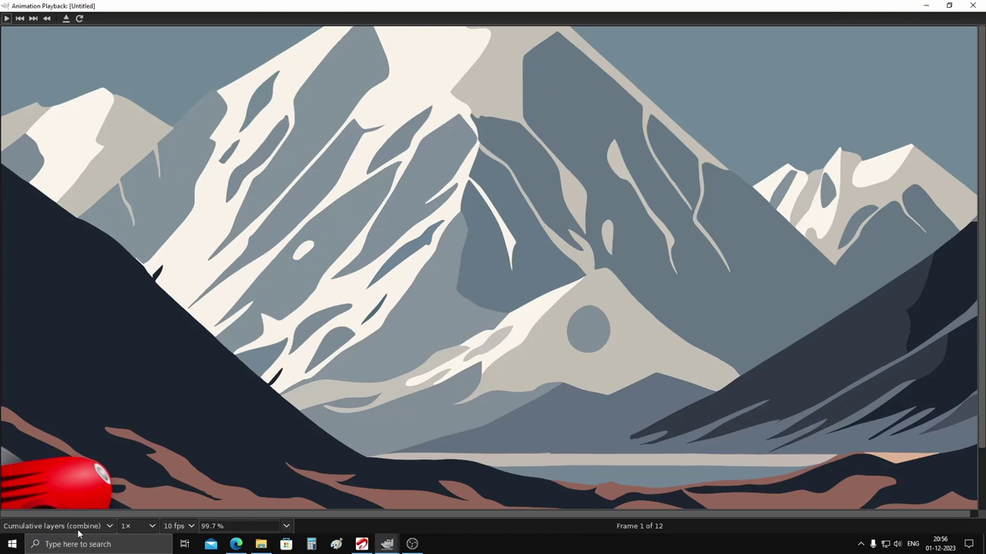
left_click(108, 527)
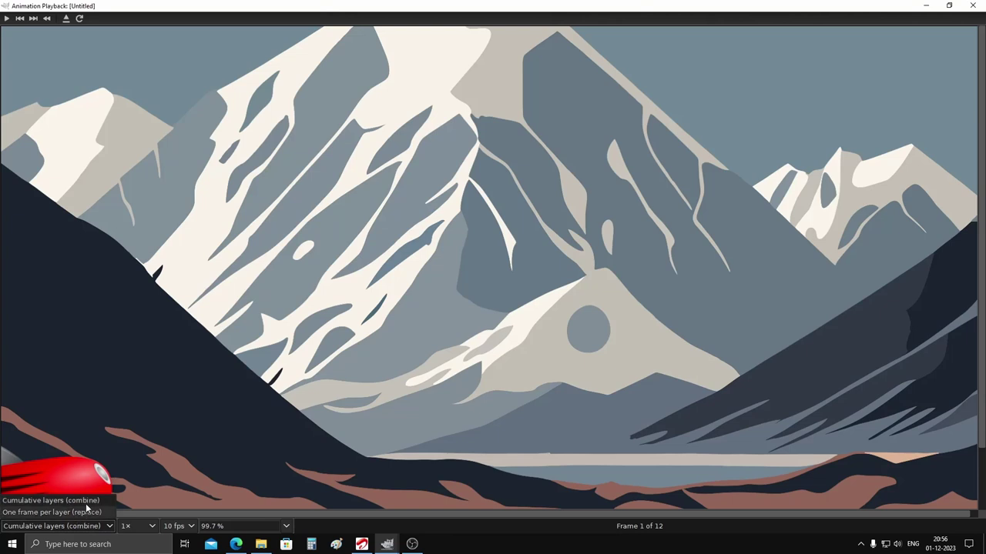
left_click(86, 502)
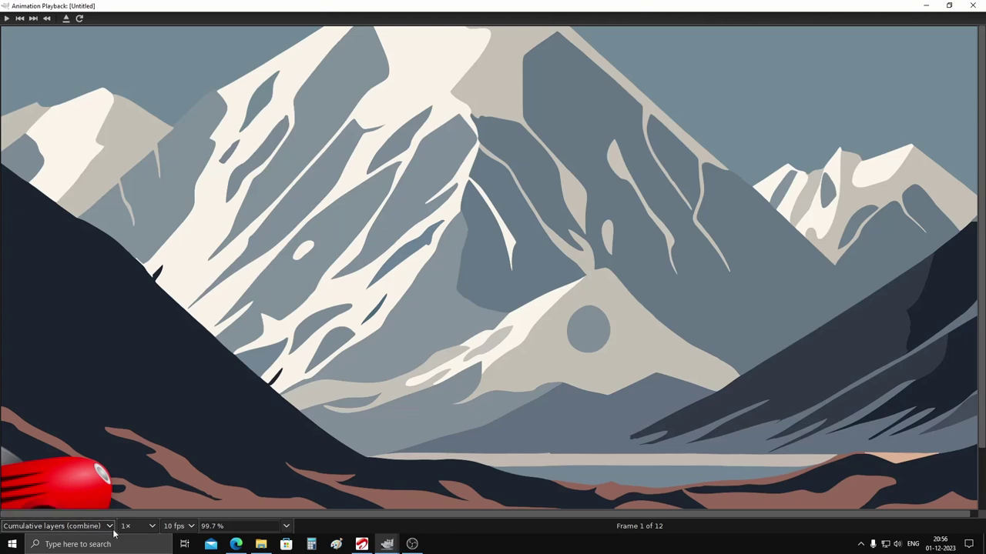
left_click(152, 529)
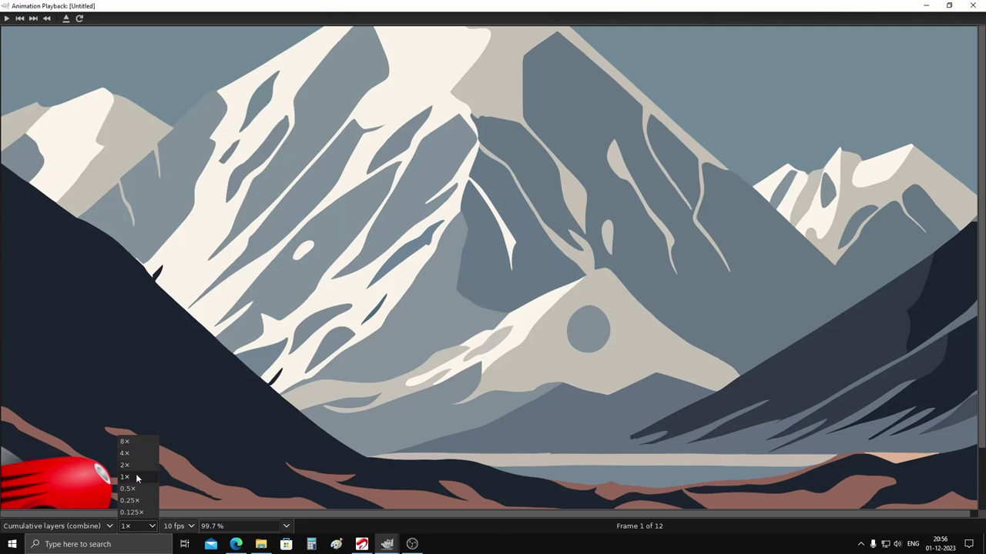
Step: Set the playback frame rate to 12 fps and the preview zoom to 100%
left_click(191, 528)
left_click(191, 529)
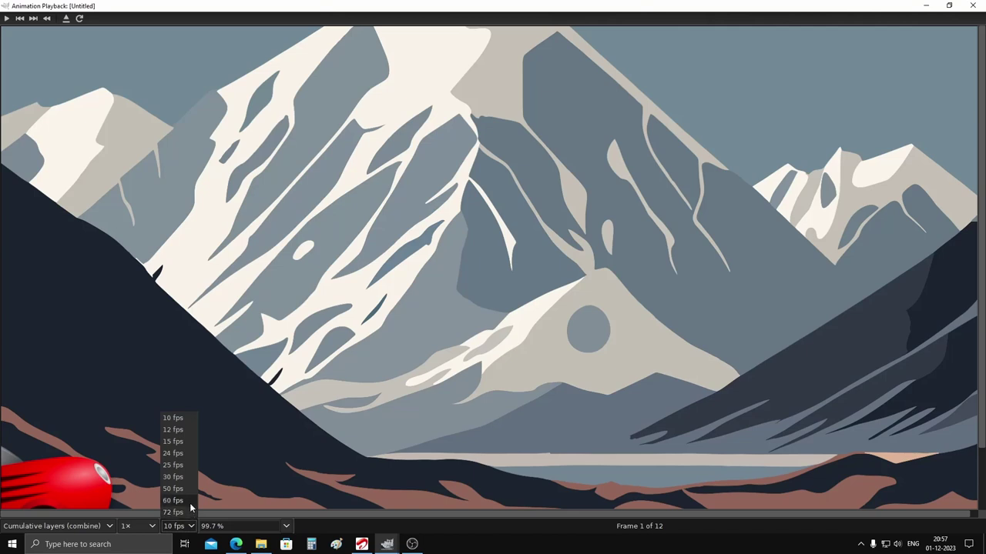
left_click(177, 430)
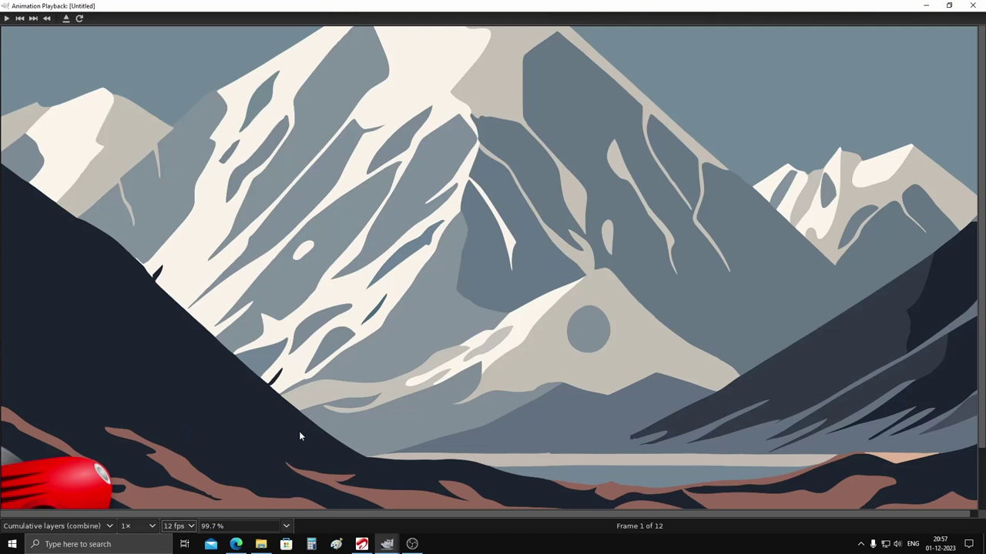
left_click(286, 527)
left_click(214, 476)
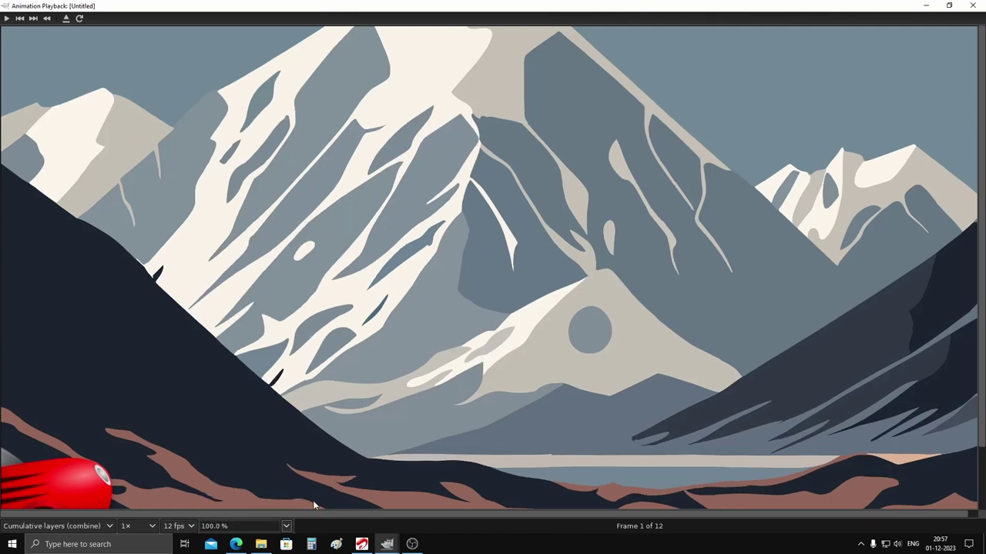
Step: Shrink the preview to 50.9%, play and stop the car animation, then close Animation Playback
left_click(289, 527)
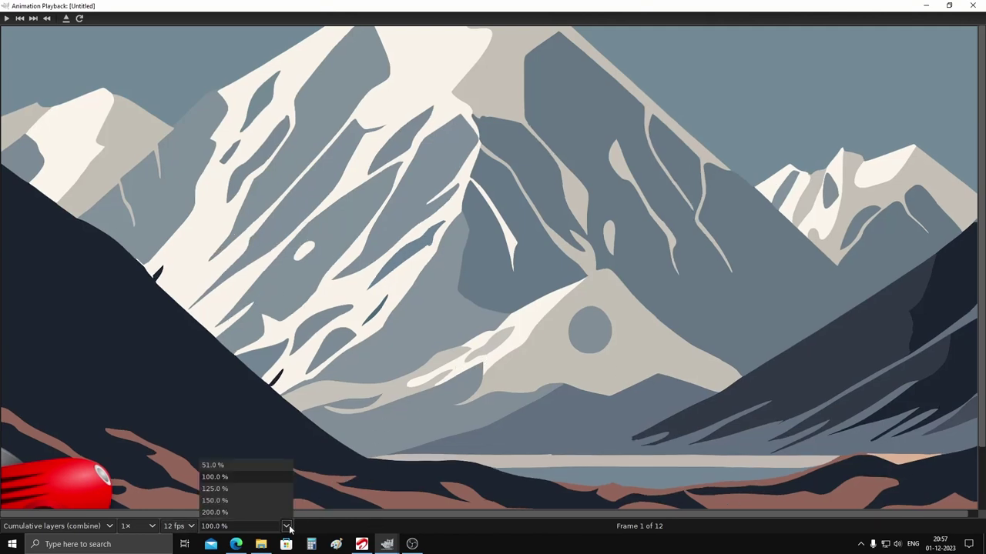
left_click(242, 466)
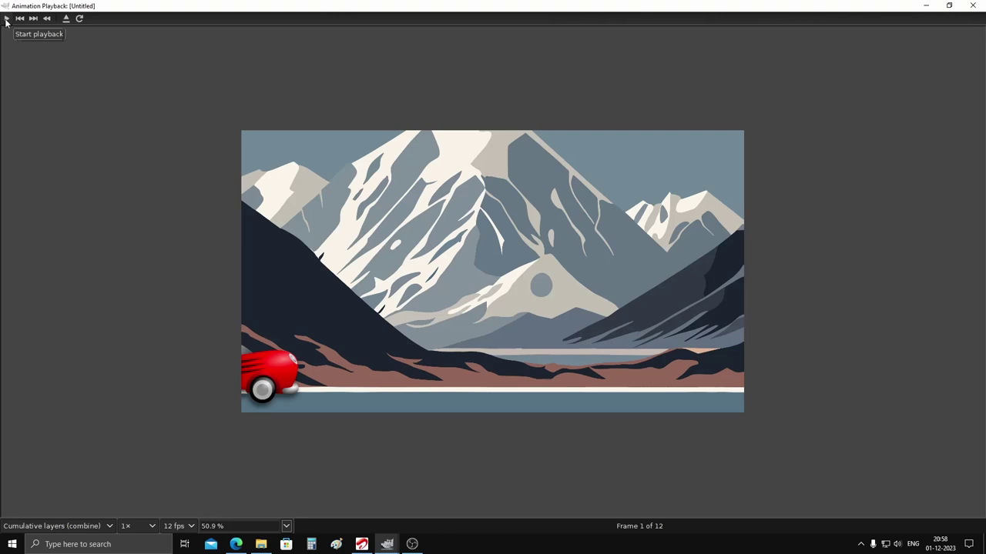
left_click(6, 19)
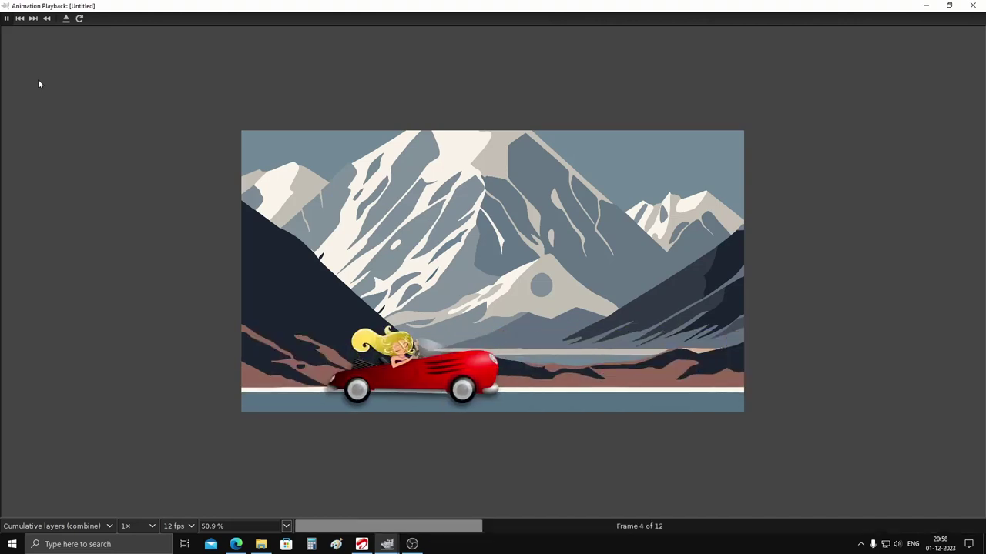
left_click(7, 18)
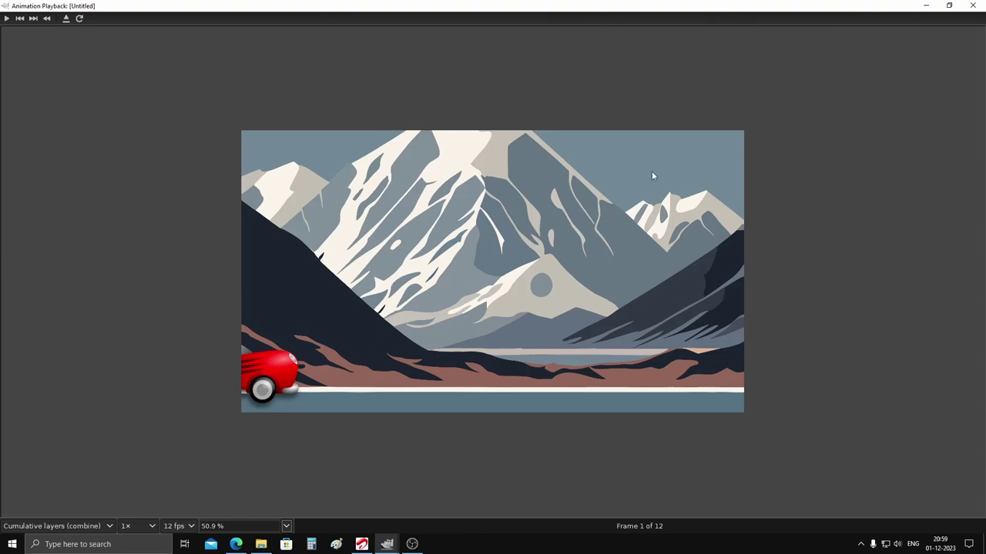
left_click(972, 6)
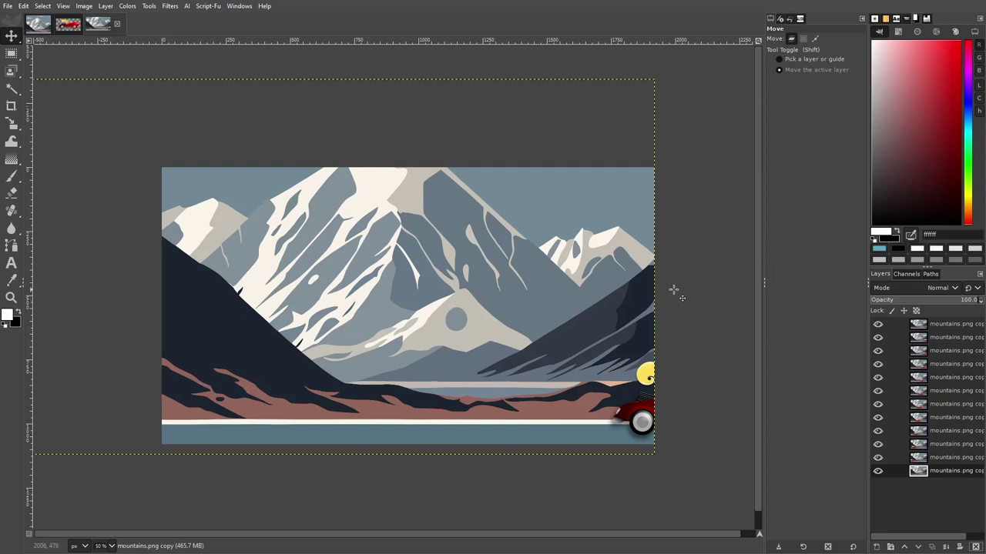
Step: Open the Export Image dialog via File > Export As…
left_click(6, 6)
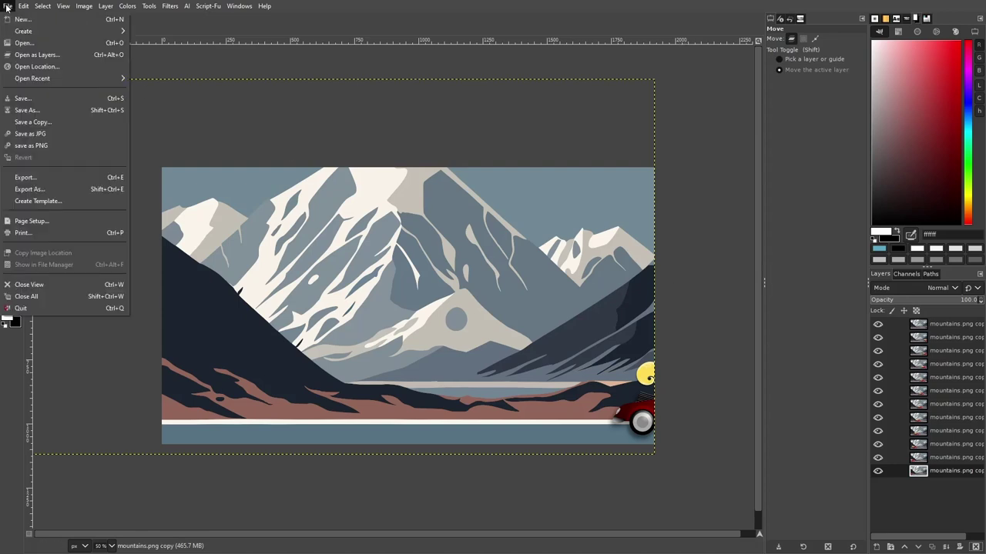
left_click(31, 188)
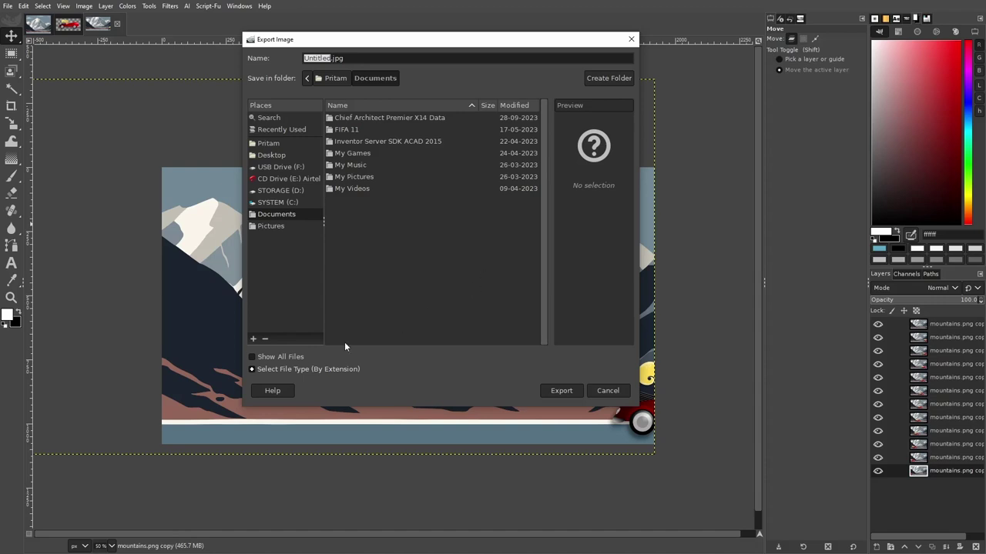
Step: Choose GIF image as the export file type and select the base file name for renaming
left_click(279, 370)
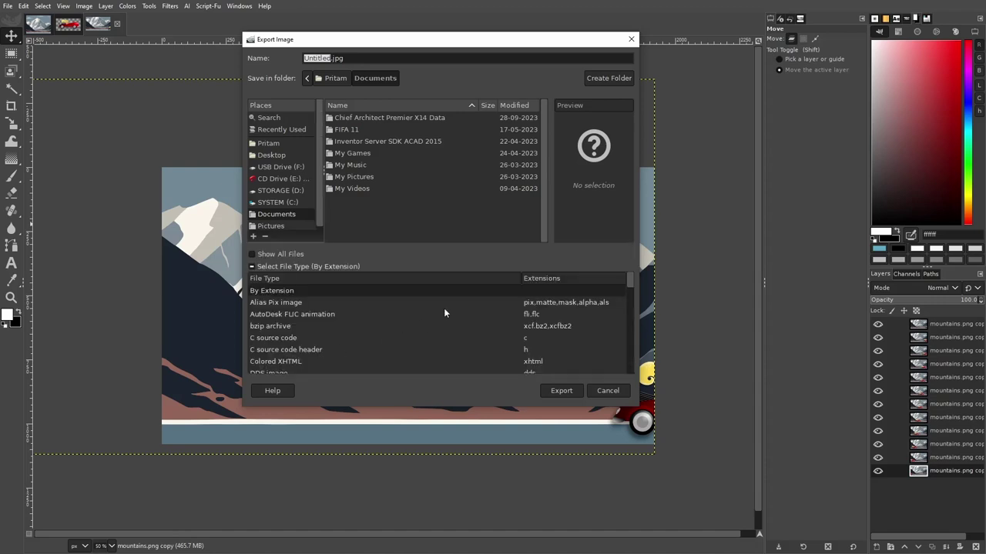
scroll(442, 299, "down", 1)
scroll(439, 301, "down", 2)
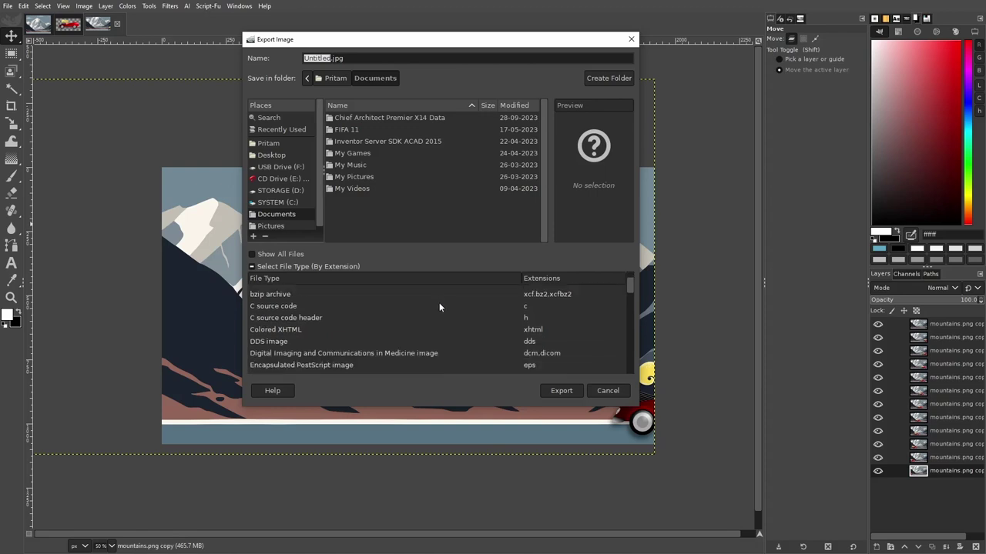
scroll(438, 304, "down", 2)
scroll(437, 305, "down", 2)
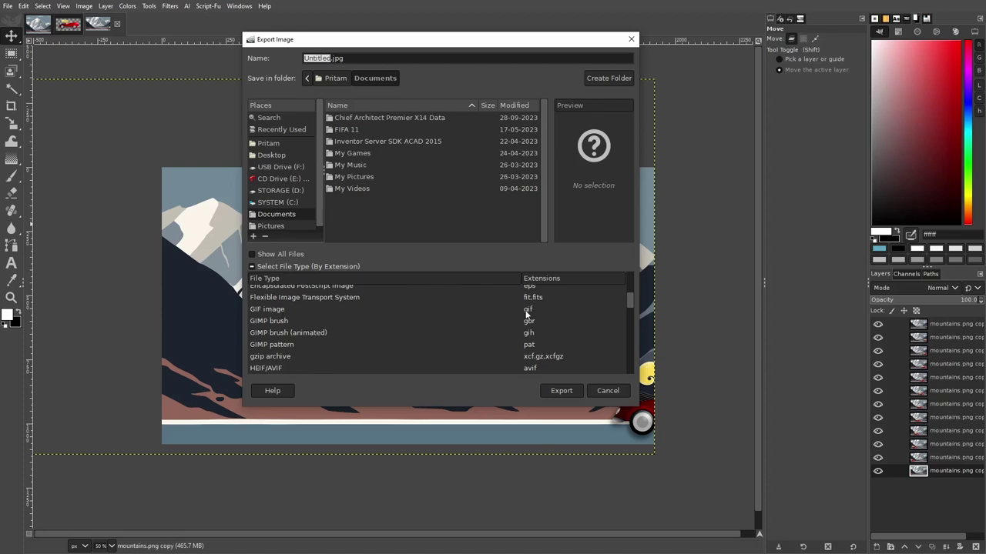
left_click(276, 310)
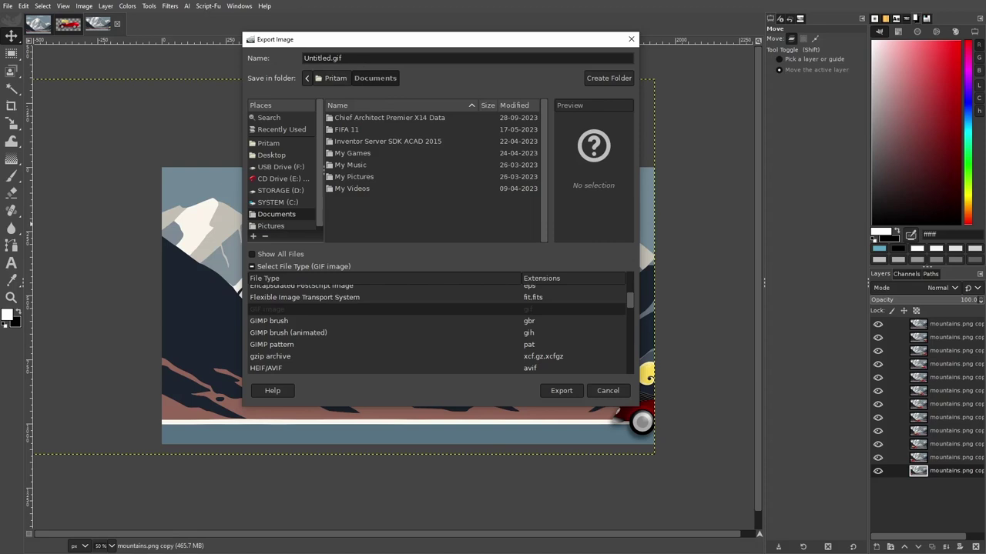
left_click_drag(332, 58, 304, 59)
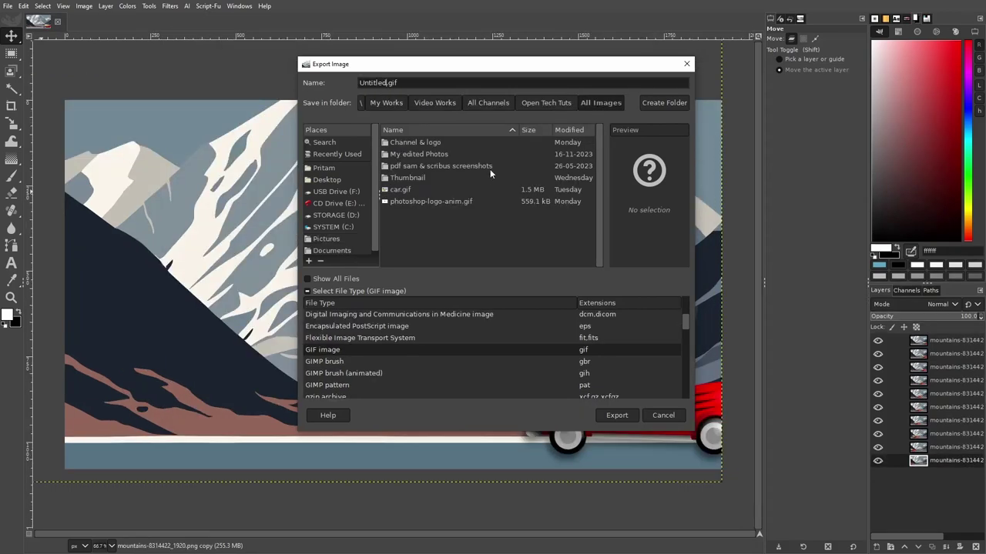
Step: Export the image, choosing Crop to trim the layers to the image borders
left_click(614, 415)
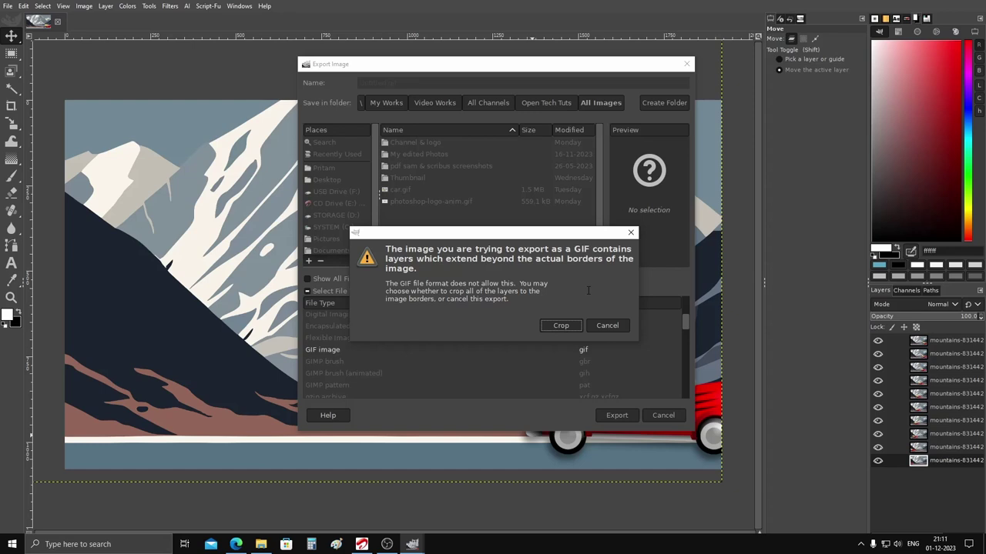
left_click(561, 326)
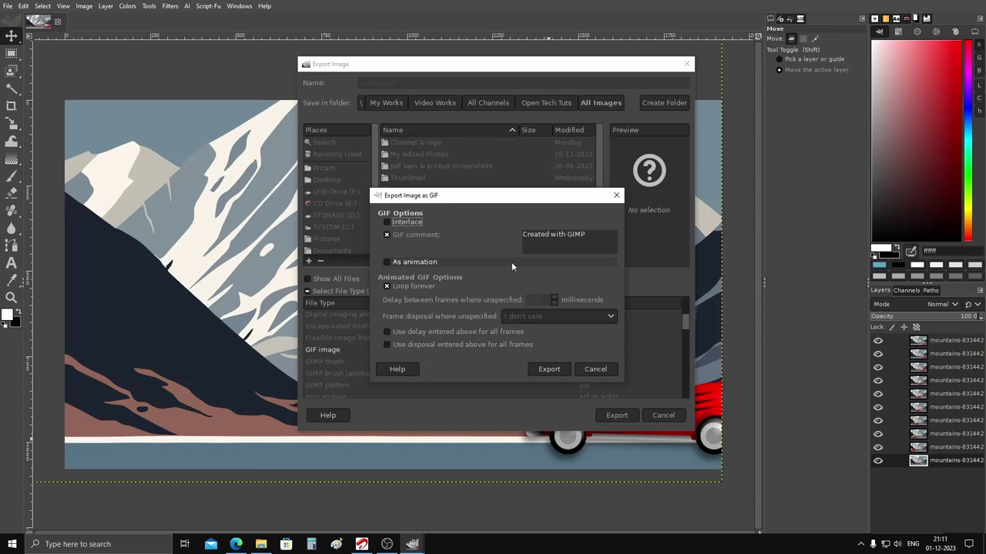
Step: Tick As animation in the GIF options, leaving Loop forever on and 100 ms delay
left_click_drag(498, 200, 531, 185)
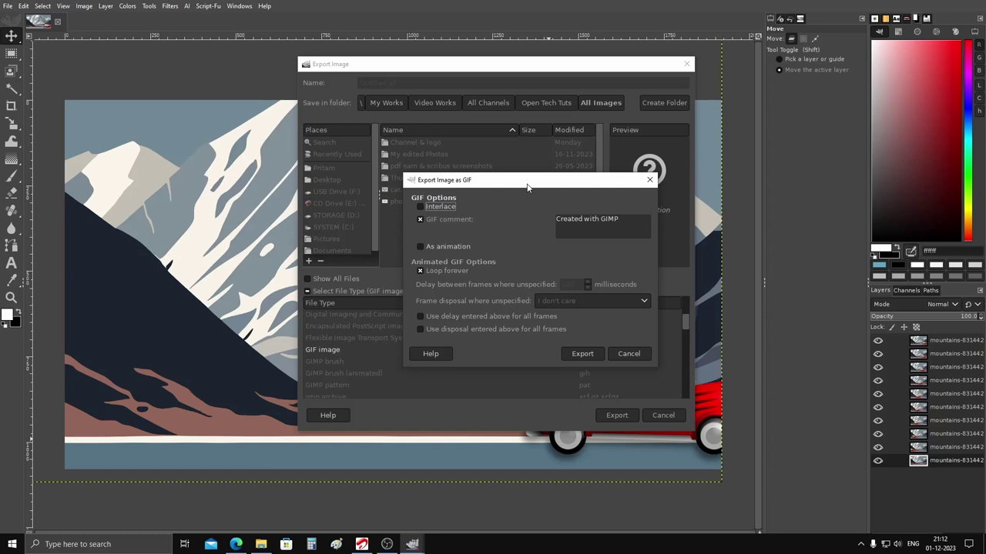
left_click(429, 249)
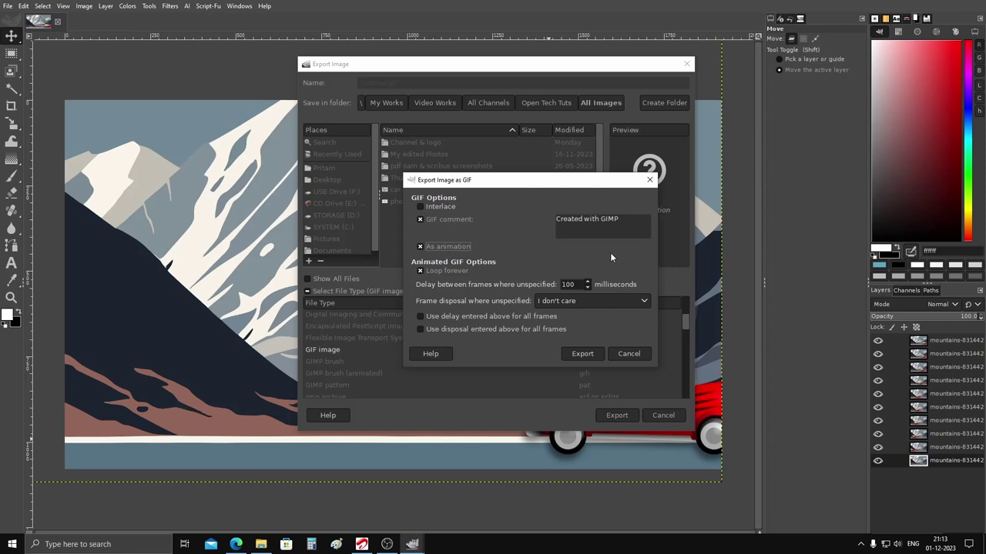
Step: Set frame disposal to cumulative layers and apply the 100 ms delay and disposal to all frames
left_click(571, 300)
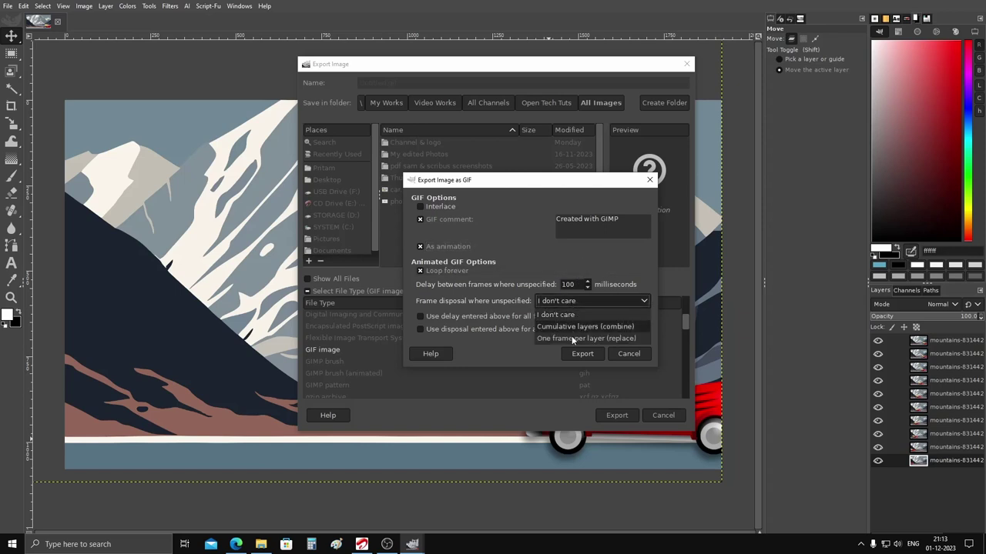
left_click(583, 327)
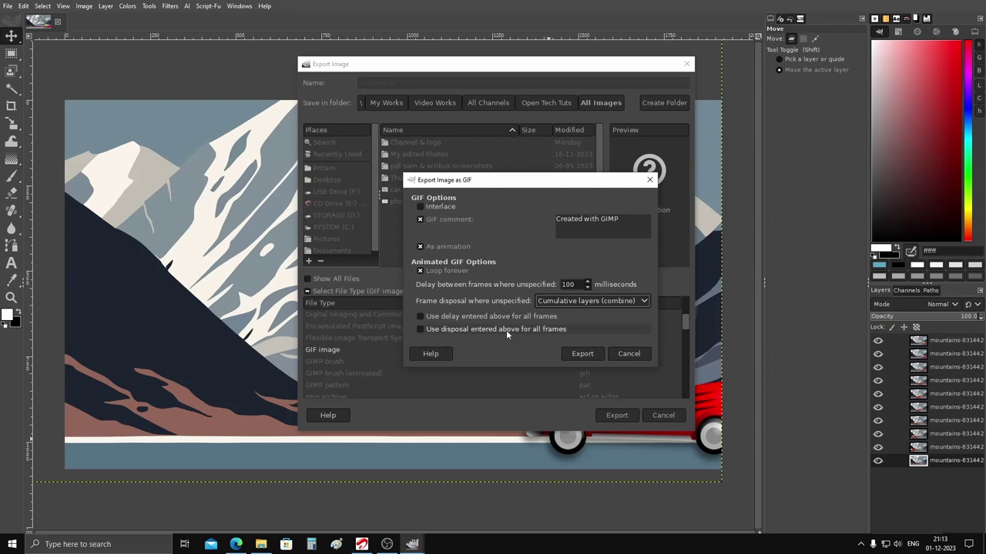
left_click(438, 317)
left_click(437, 329)
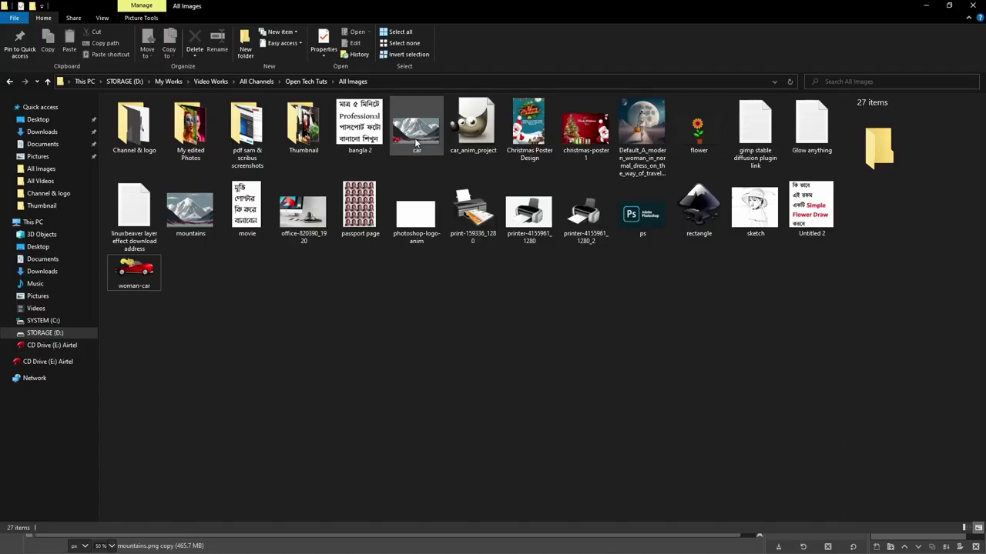
Step: Play car.gif from File Explorer in Windows Photos
double_click(416, 137)
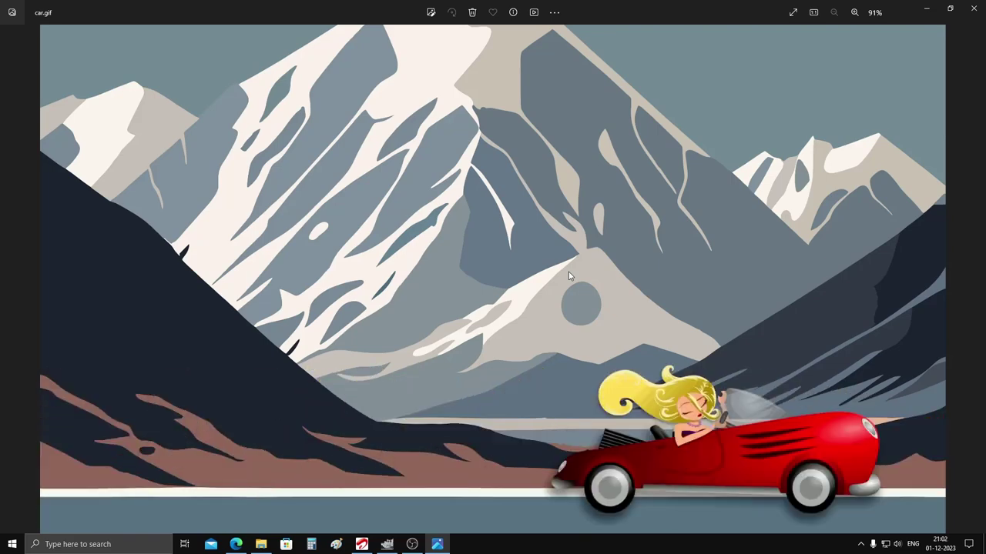
Step: Close the Windows Photos window playing car.gif
left_click(975, 13)
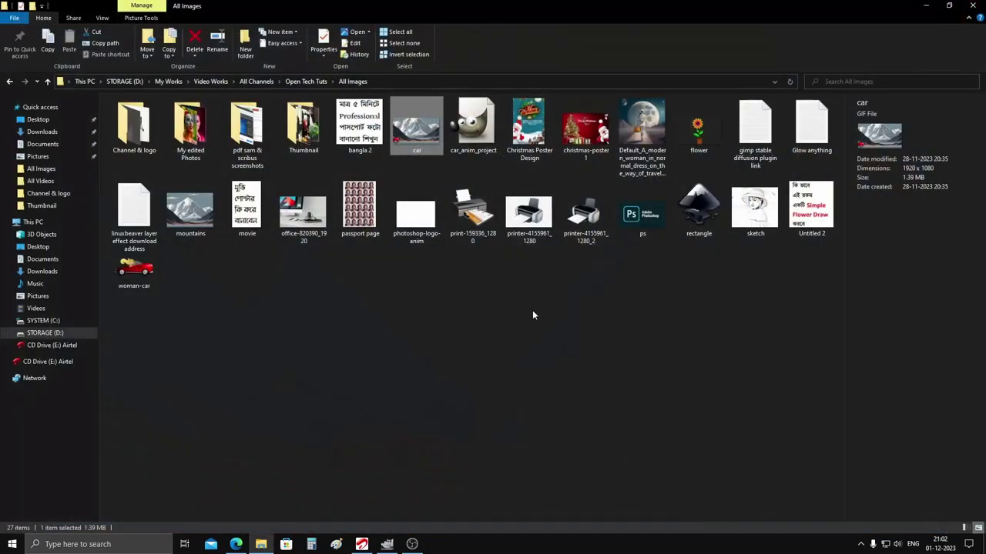